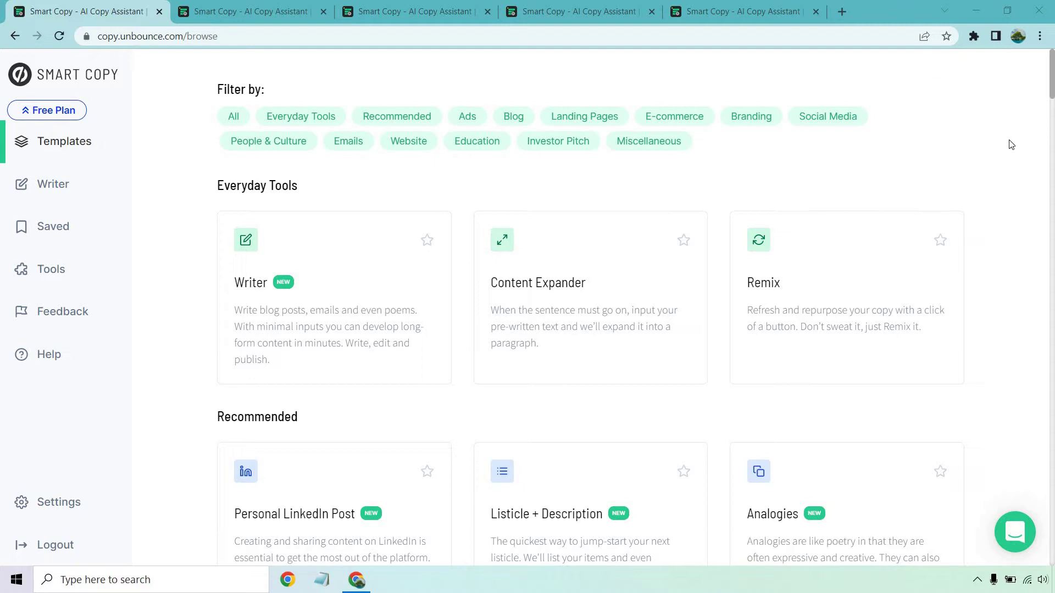
Step: Scroll the template library past Recommended, Ads, Blog and Landing Pages to the E-commerce templates
scroll(1027, 146, "down", 1)
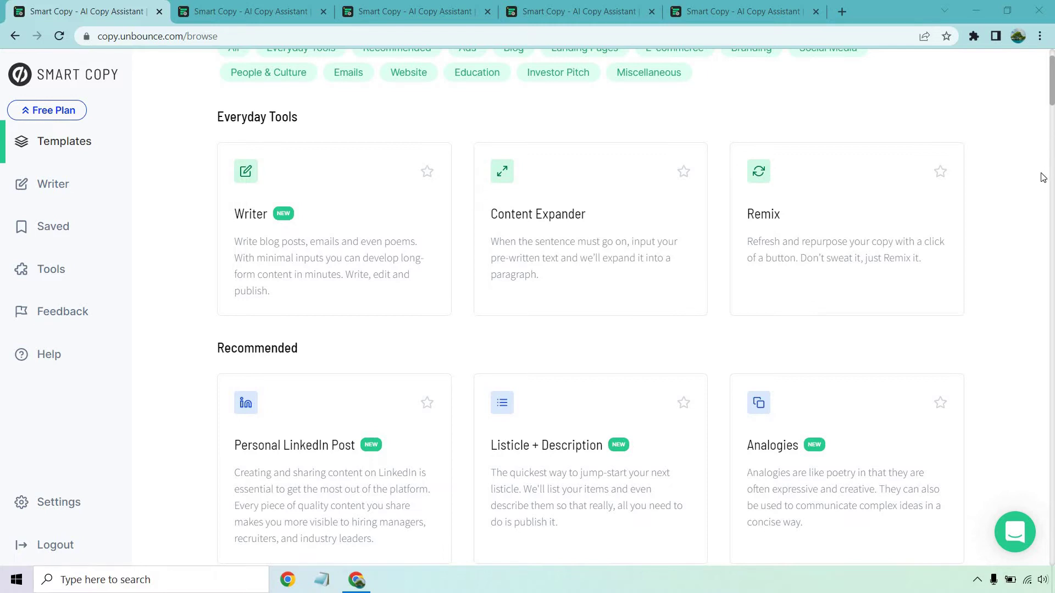
scroll(1044, 175, "down", 3)
scroll(1044, 162, "down", 2)
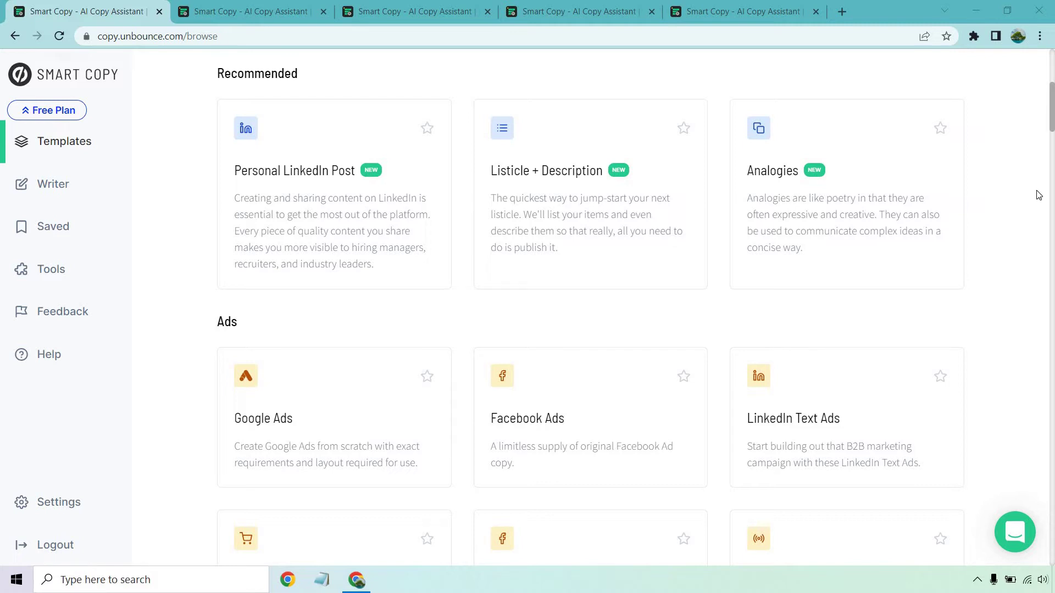
scroll(1038, 190, "down", 4)
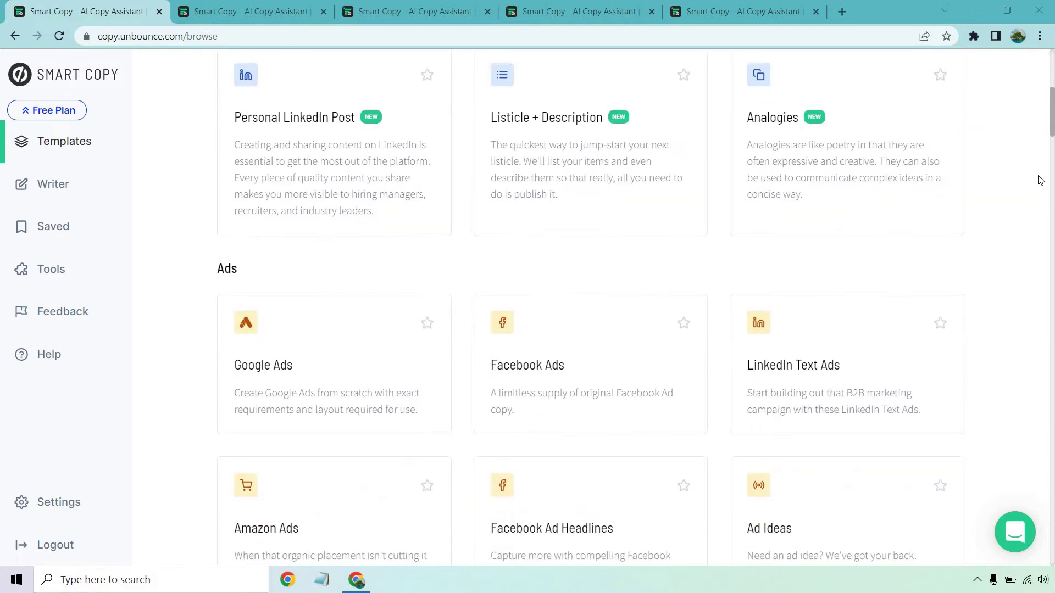
scroll(1040, 180, "down", 1)
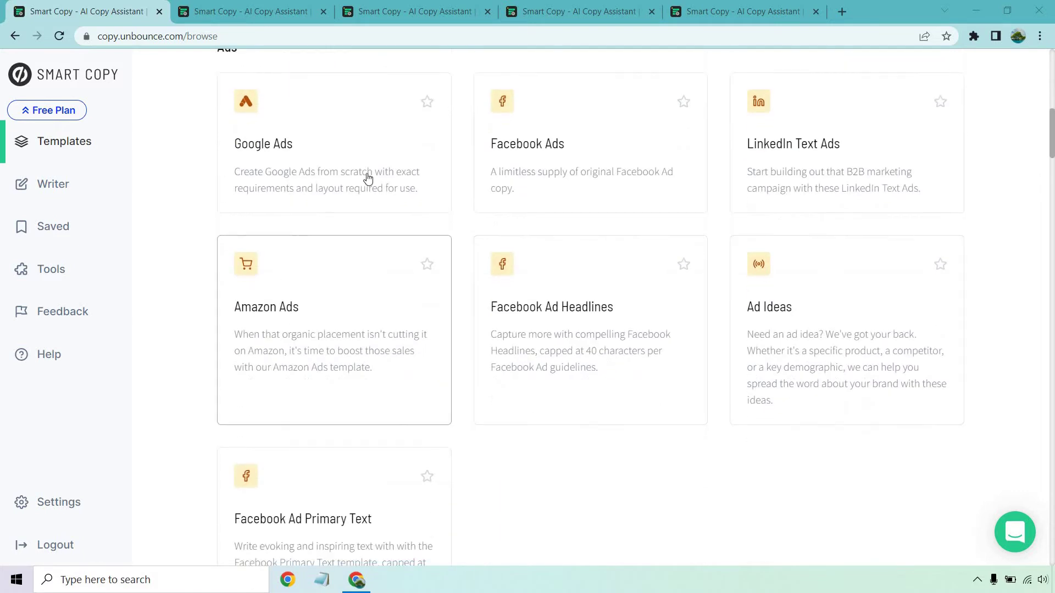
scroll(1022, 236, "down", 7)
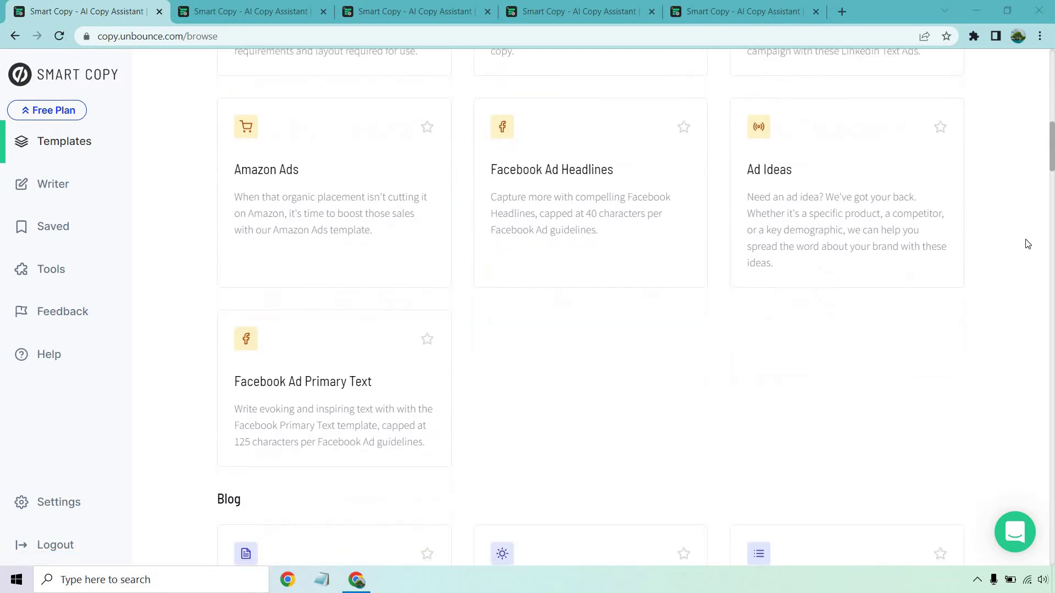
scroll(1007, 189, "down", 2)
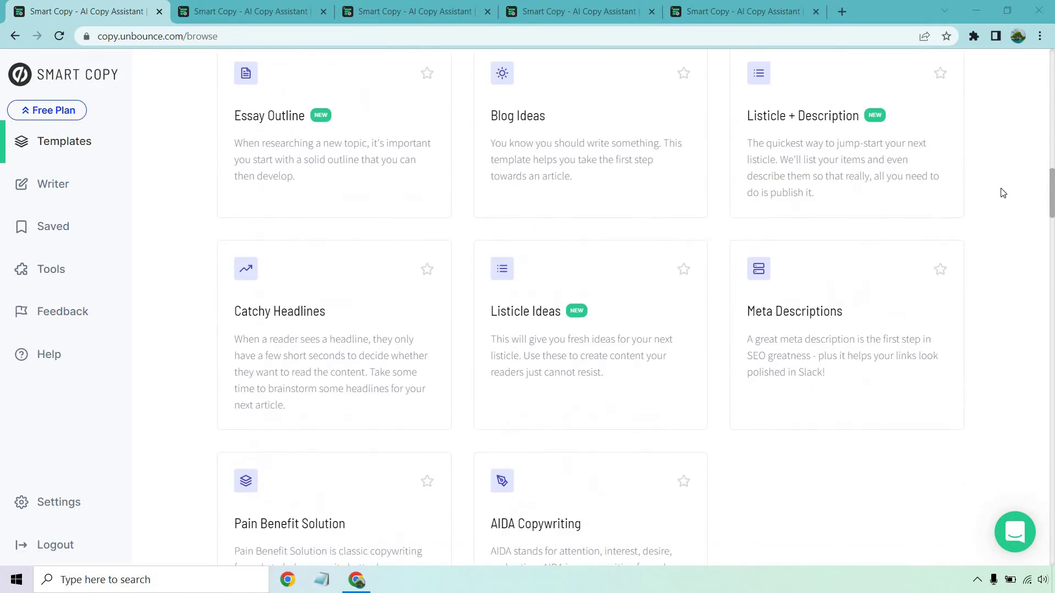
scroll(1003, 192, "down", 1)
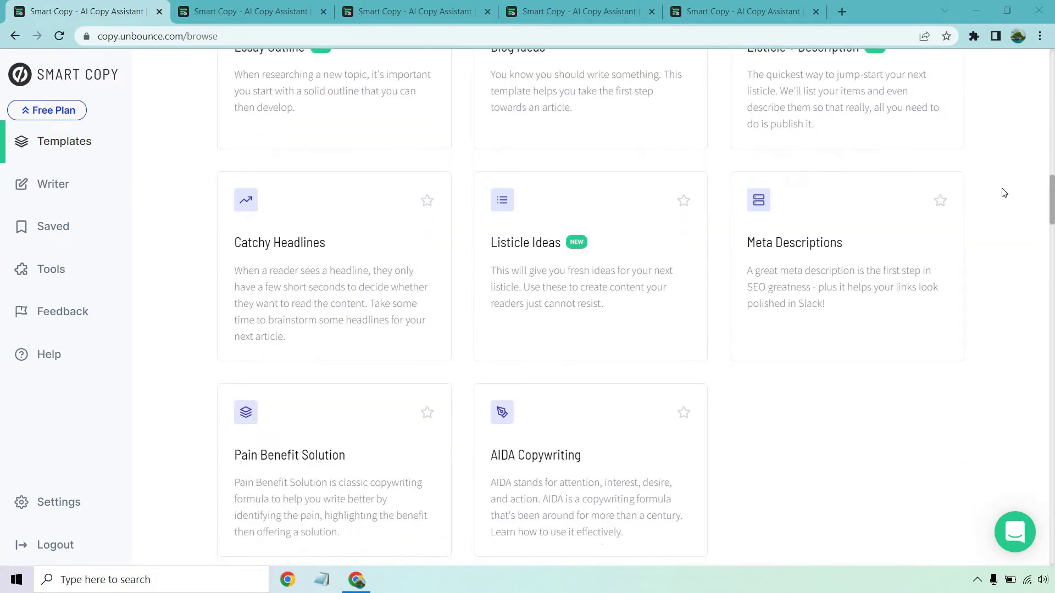
scroll(1005, 214, "down", 3)
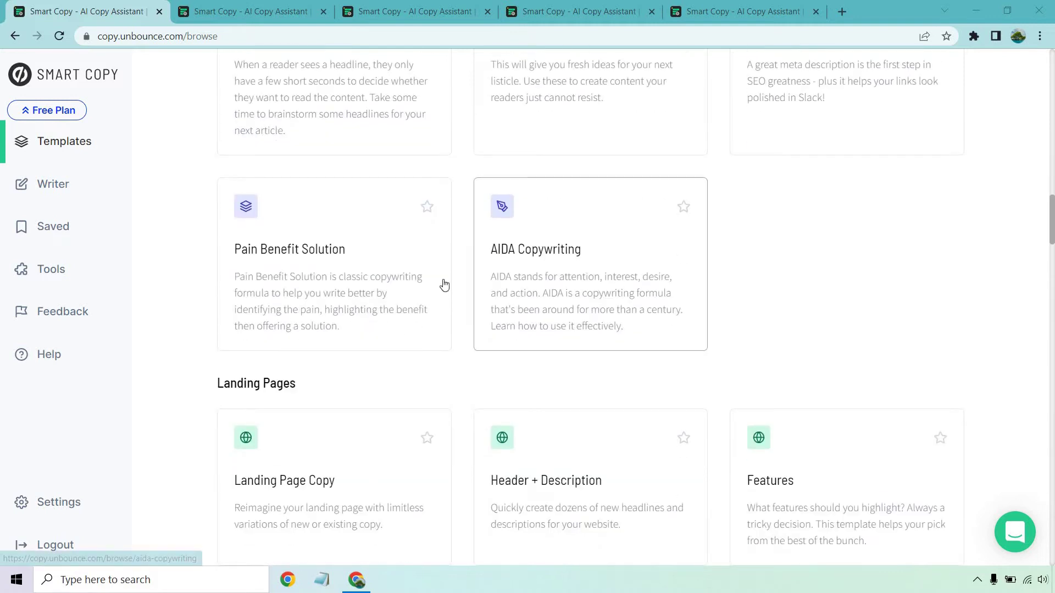
scroll(999, 203, "down", 3)
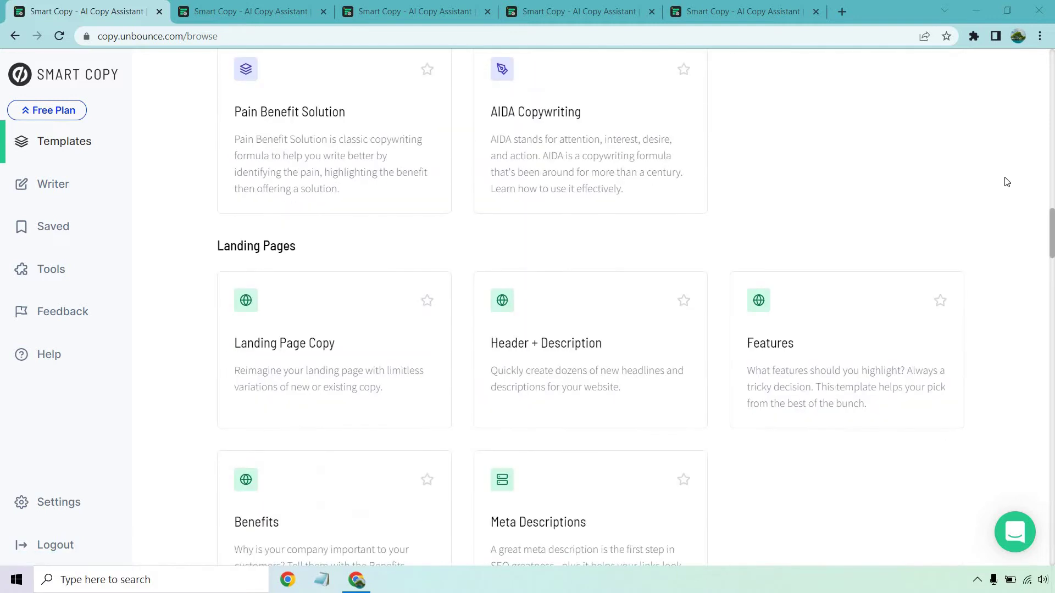
scroll(941, 403, "down", 1)
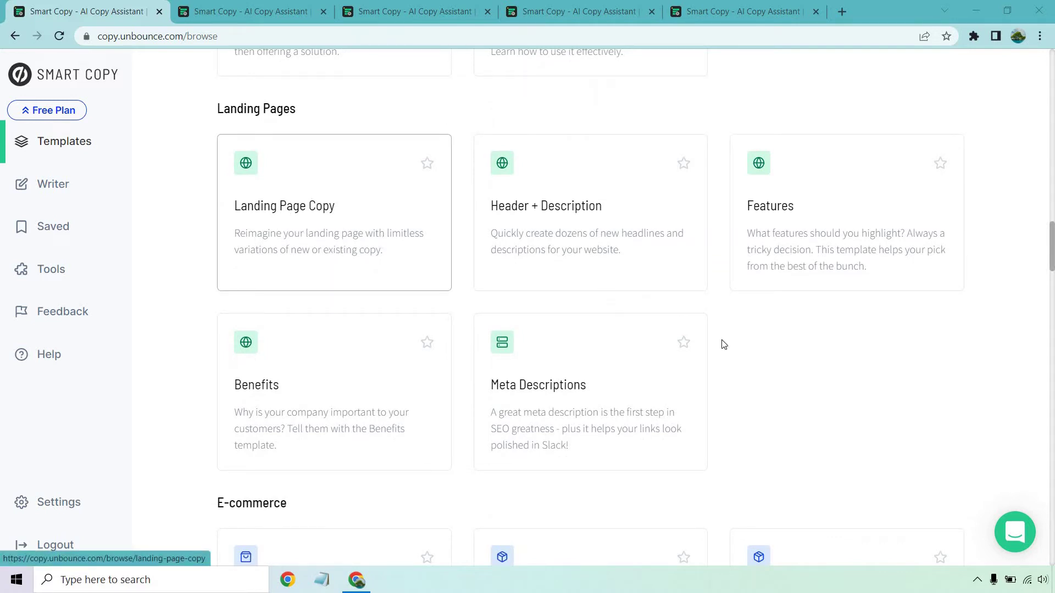
scroll(889, 275, "down", 2)
scroll(915, 241, "down", 4)
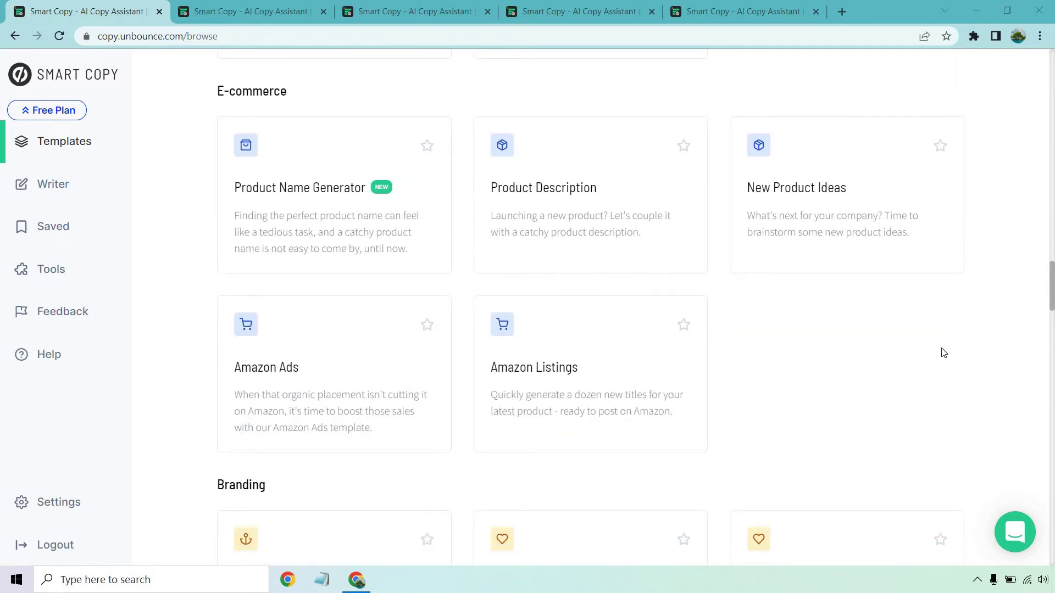
Step: Browse the Branding, Social Media, Emails, Education and Miscellaneous templates, then return to the library's top
scroll(929, 297, "down", 5)
scroll(929, 308, "down", 2)
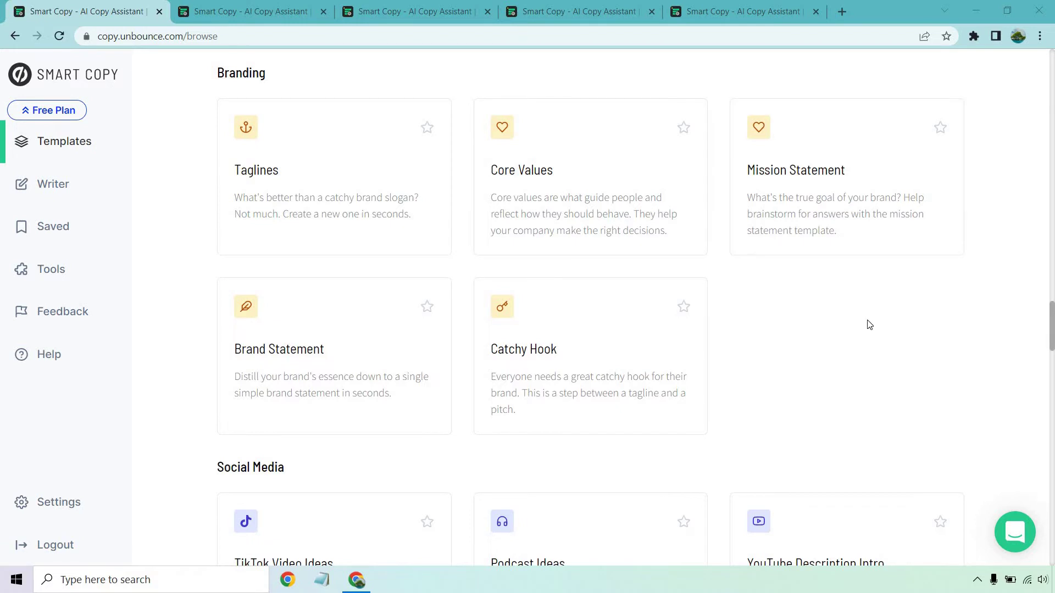
scroll(866, 216, "down", 3)
scroll(882, 201, "down", 2)
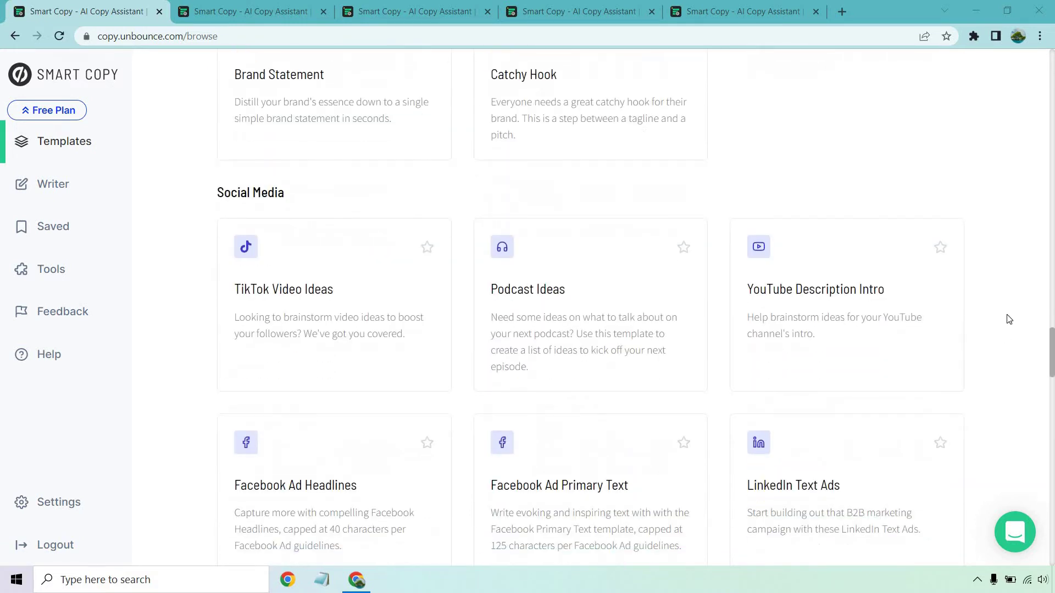
scroll(1006, 318, "down", 2)
scroll(1002, 266, "down", 3)
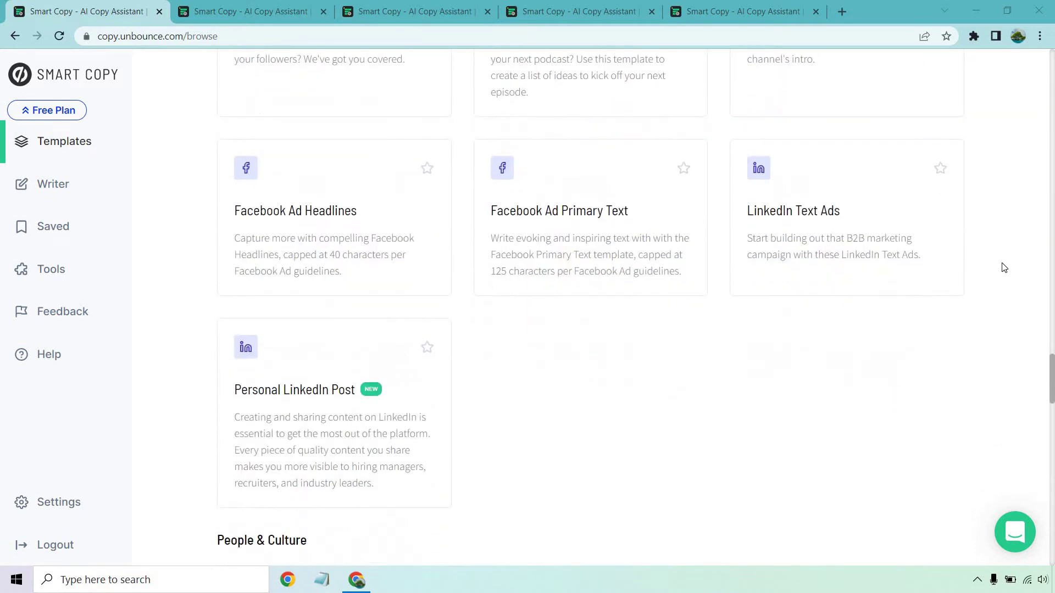
scroll(999, 258, "down", 4)
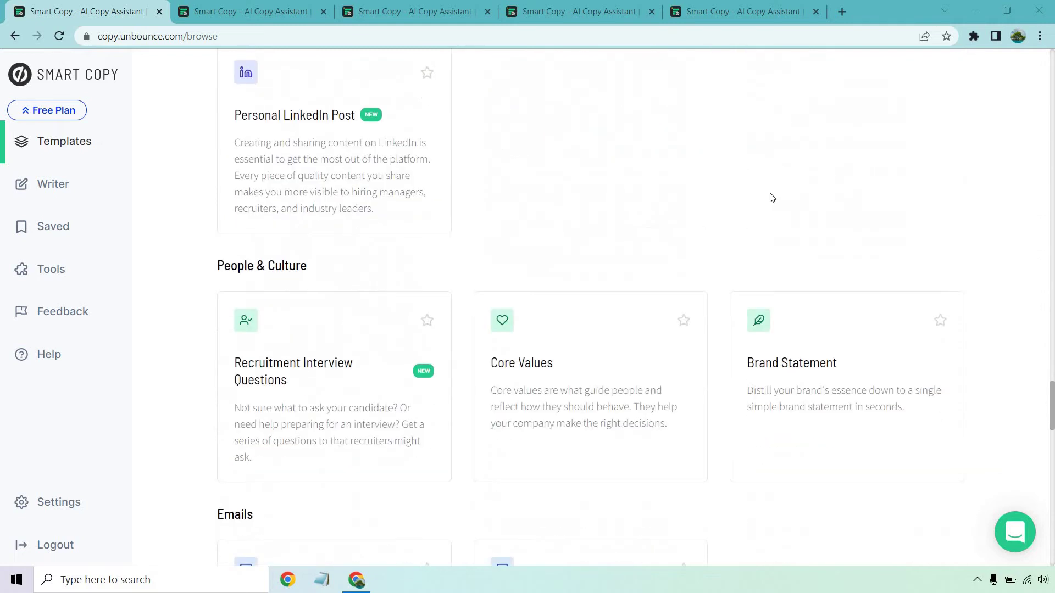
scroll(779, 193, "down", 2)
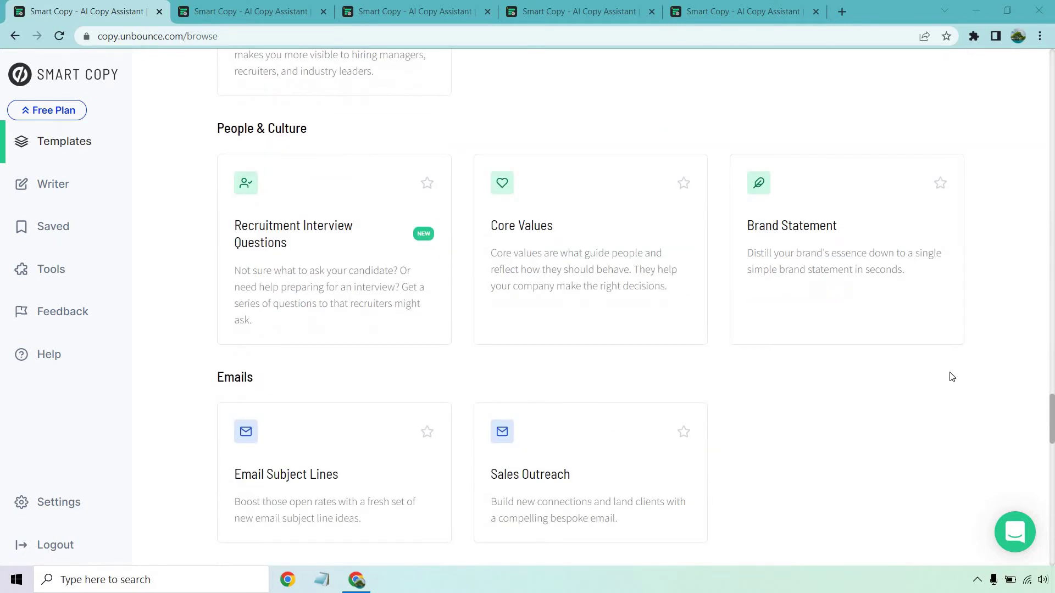
scroll(906, 285, "down", 5)
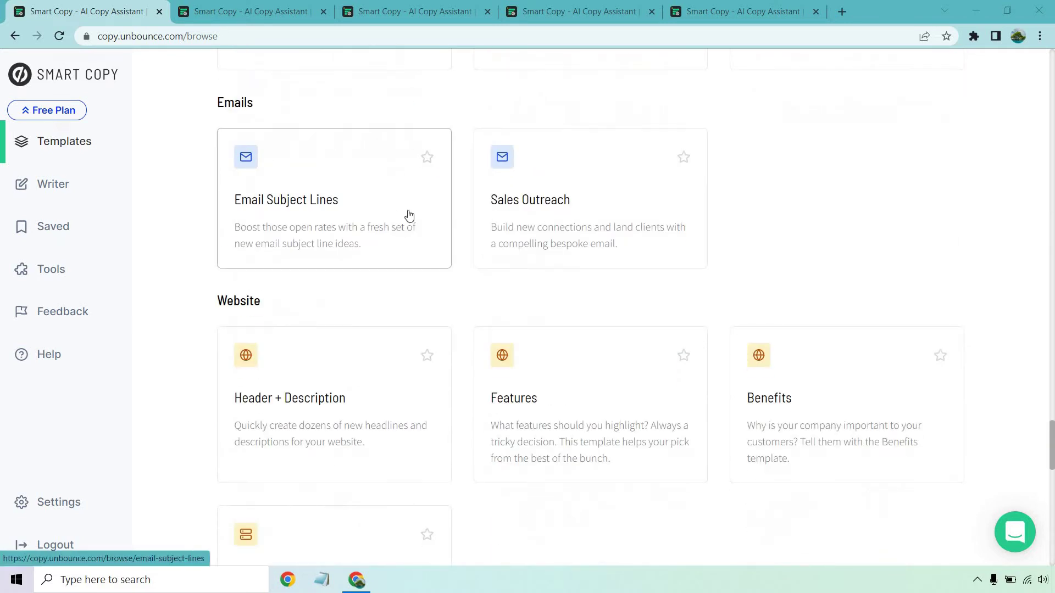
scroll(901, 280, "down", 4)
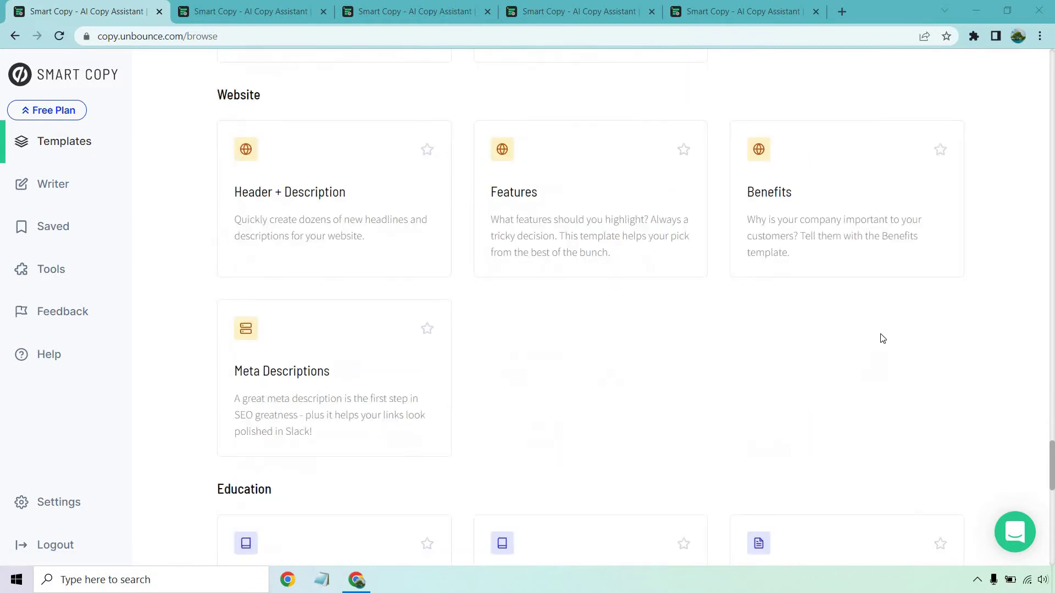
scroll(890, 292, "down", 4)
scroll(904, 237, "down", 4)
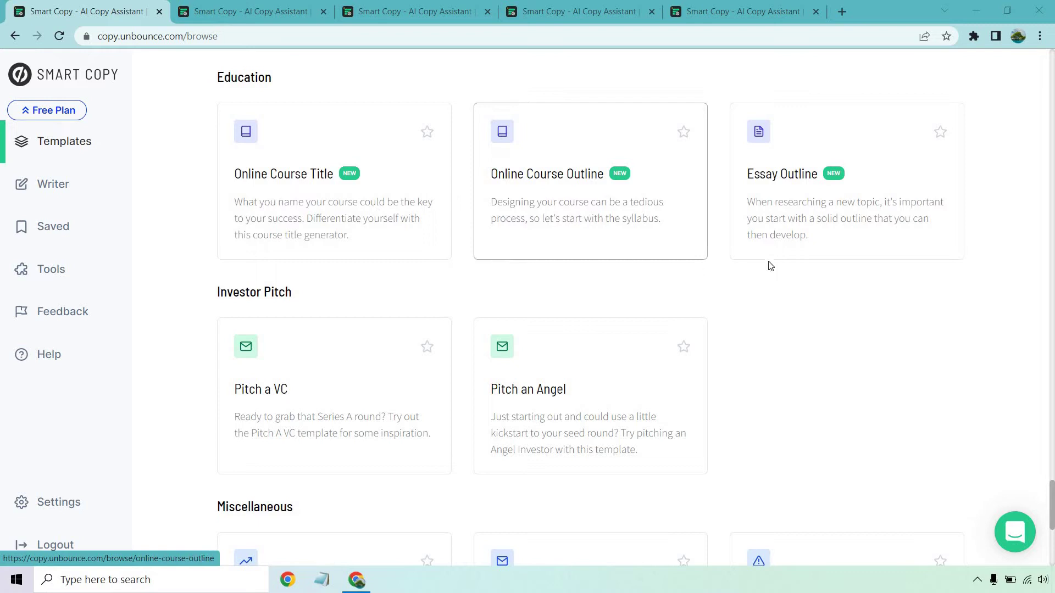
scroll(906, 311, "down", 4)
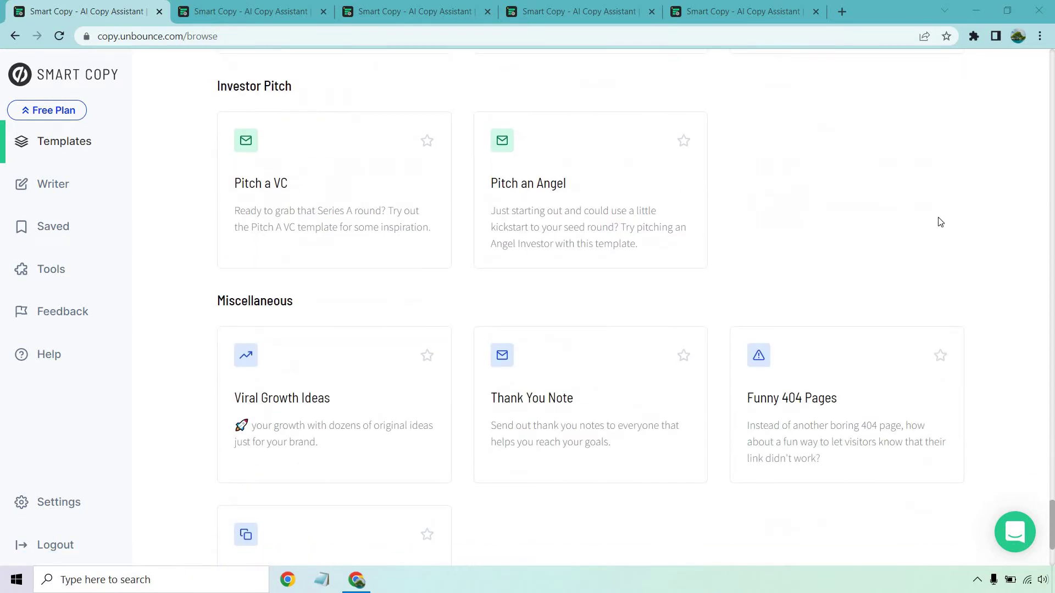
scroll(904, 161, "down", 3)
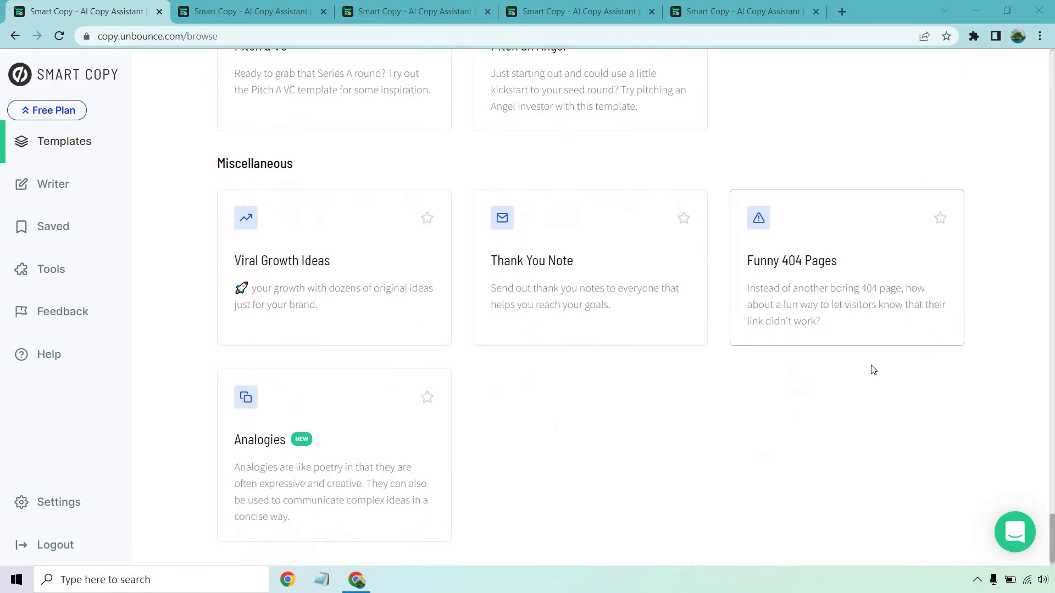
scroll(862, 421, "down", 1)
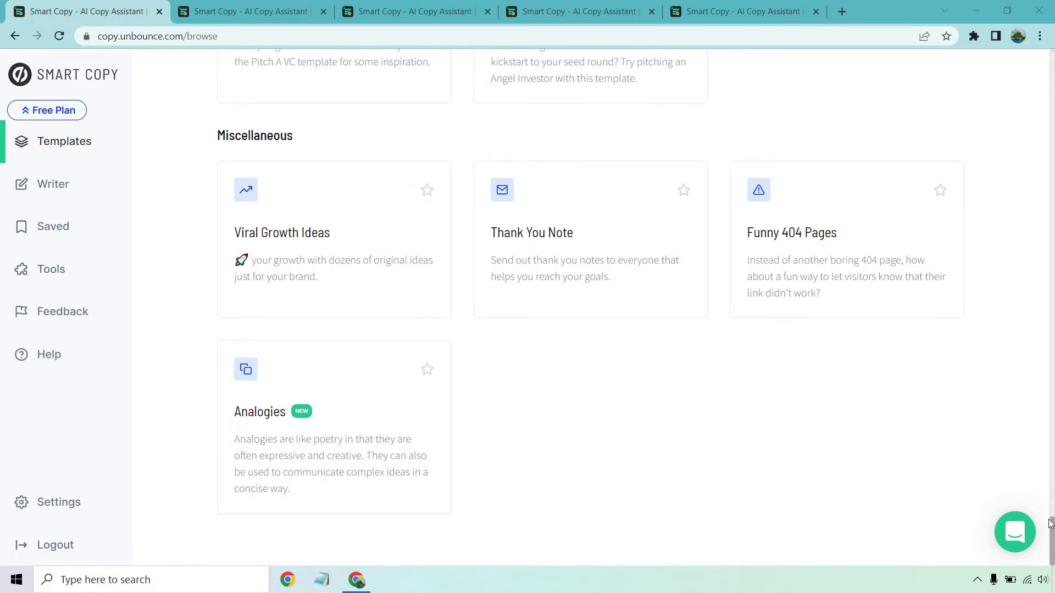
left_click_drag(1050, 546, 1051, 77)
left_click(252, 4)
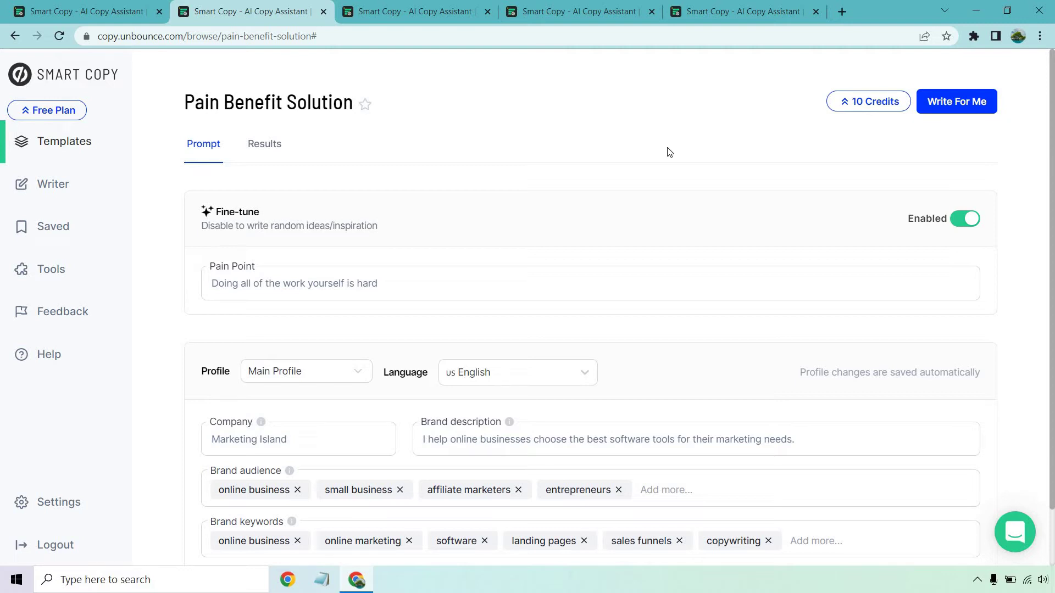
scroll(669, 153, "down", 2)
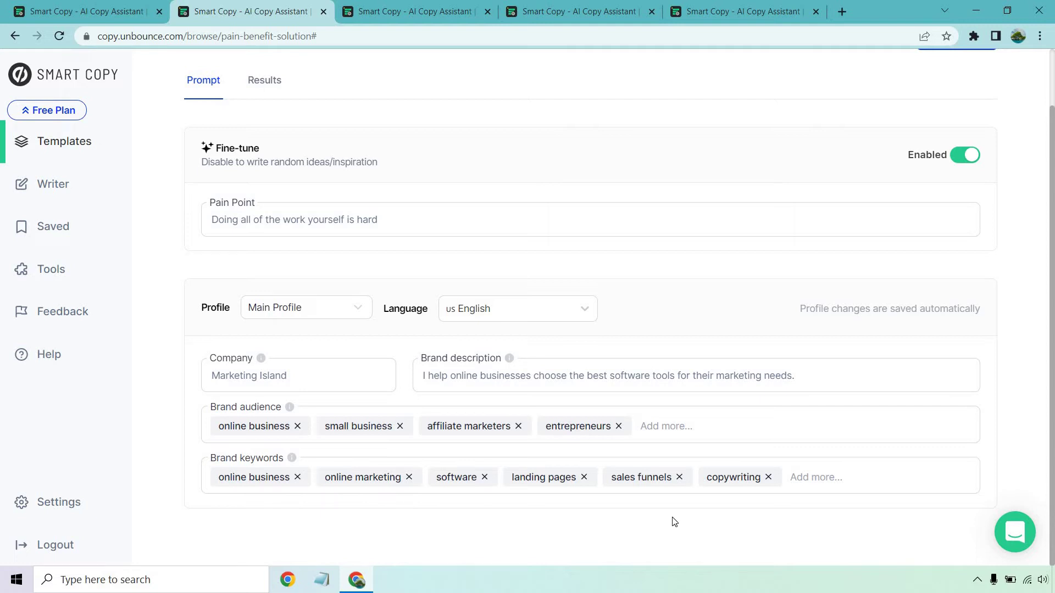
scroll(747, 231, "up", 2)
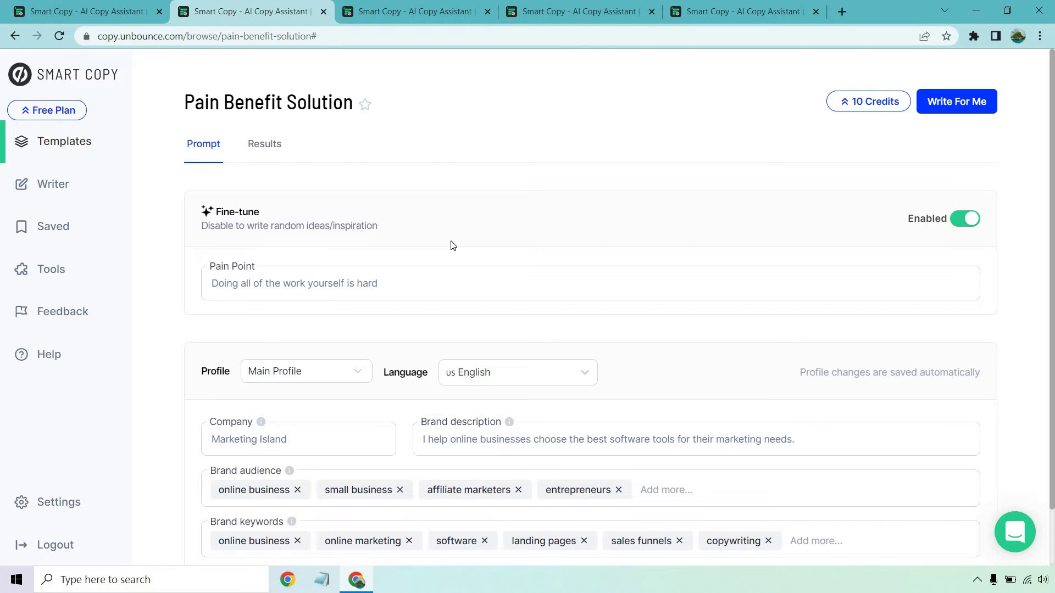
Step: Read through the generated Pain Benefit Solution results, then switch to the AIDA Copywriting tab
left_click(273, 146)
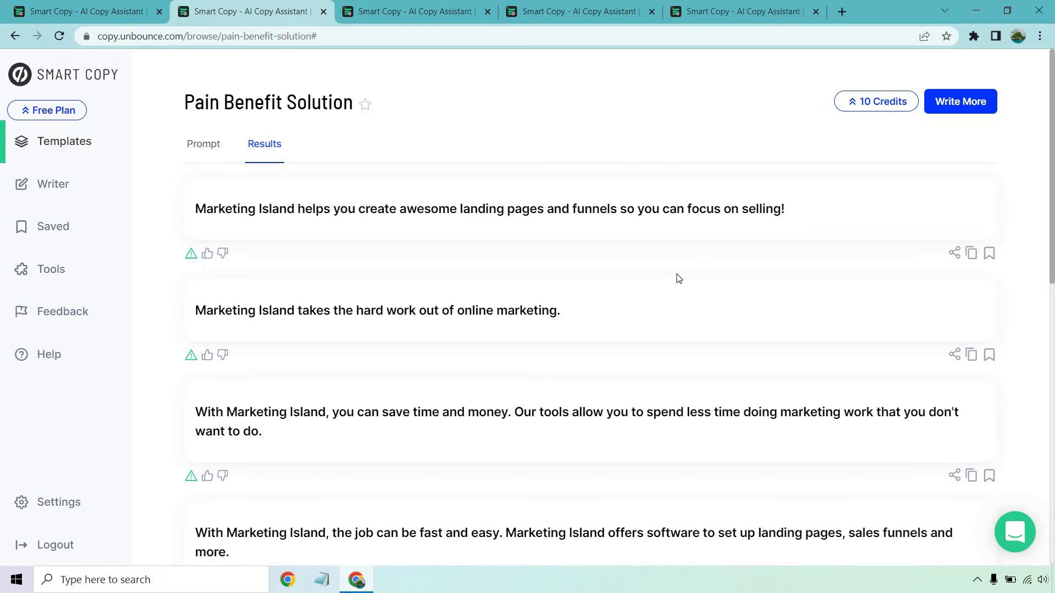
scroll(677, 296, "down", 1)
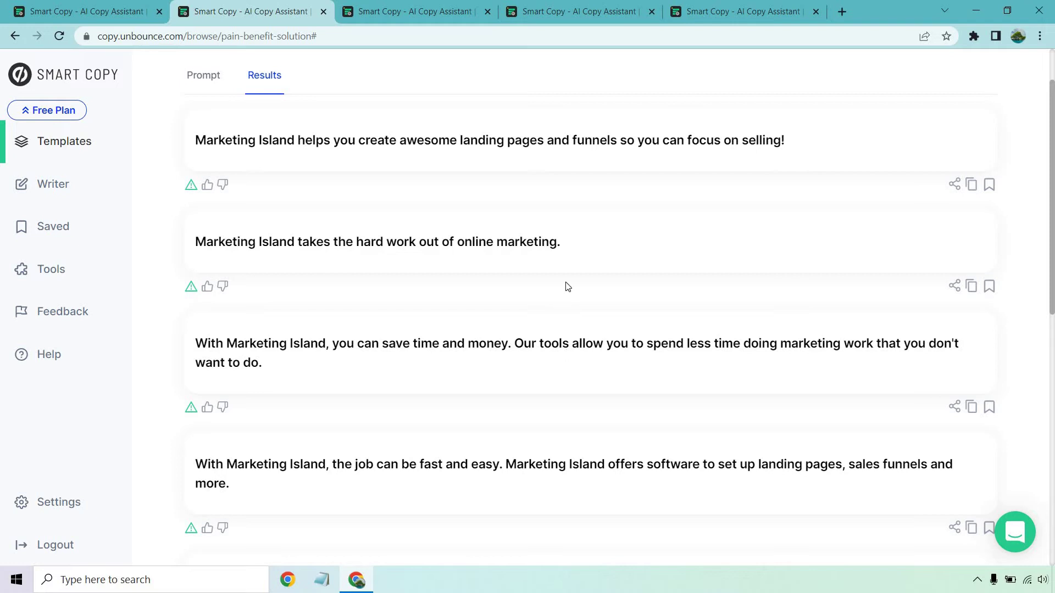
scroll(567, 287, "down", 1)
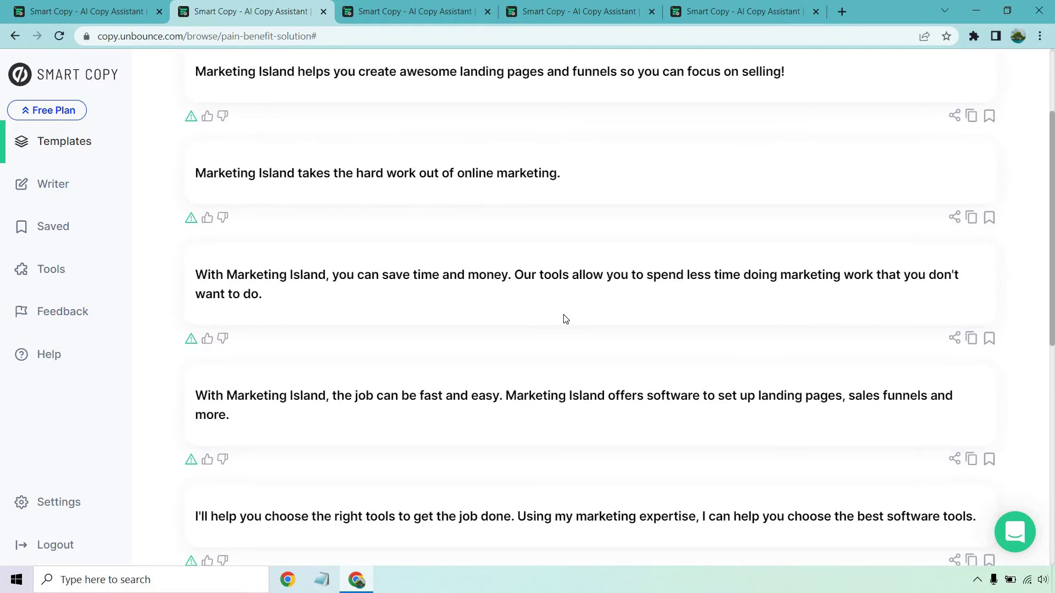
scroll(566, 312, "down", 2)
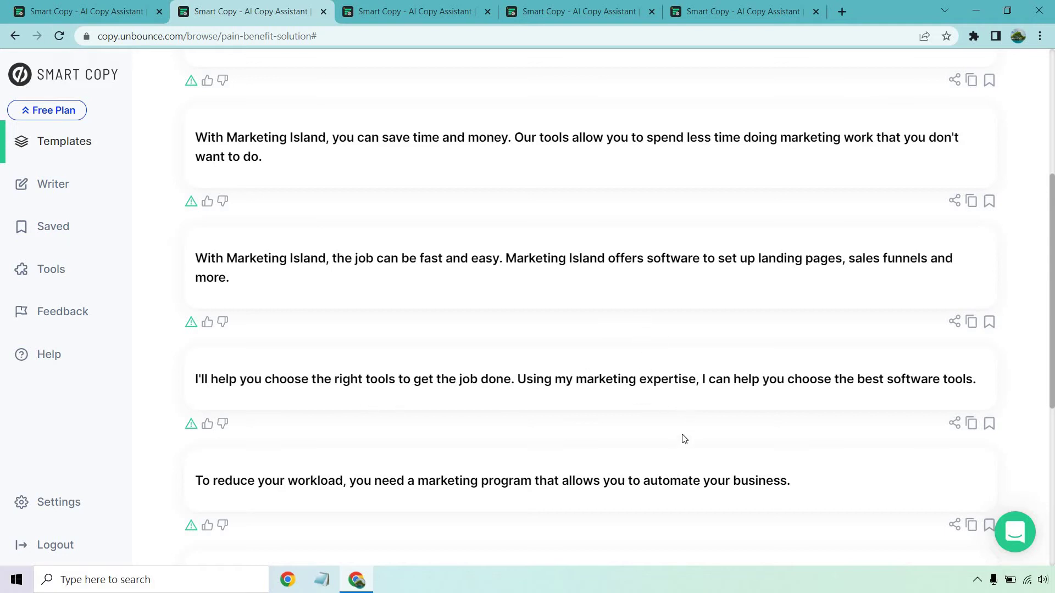
scroll(673, 400, "down", 2)
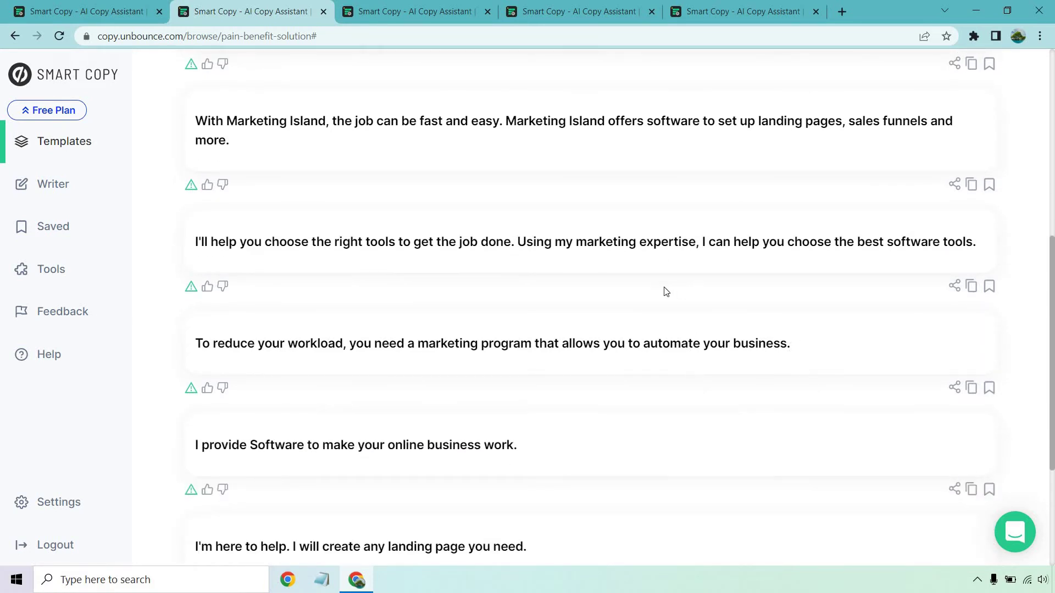
scroll(650, 329, "down", 1)
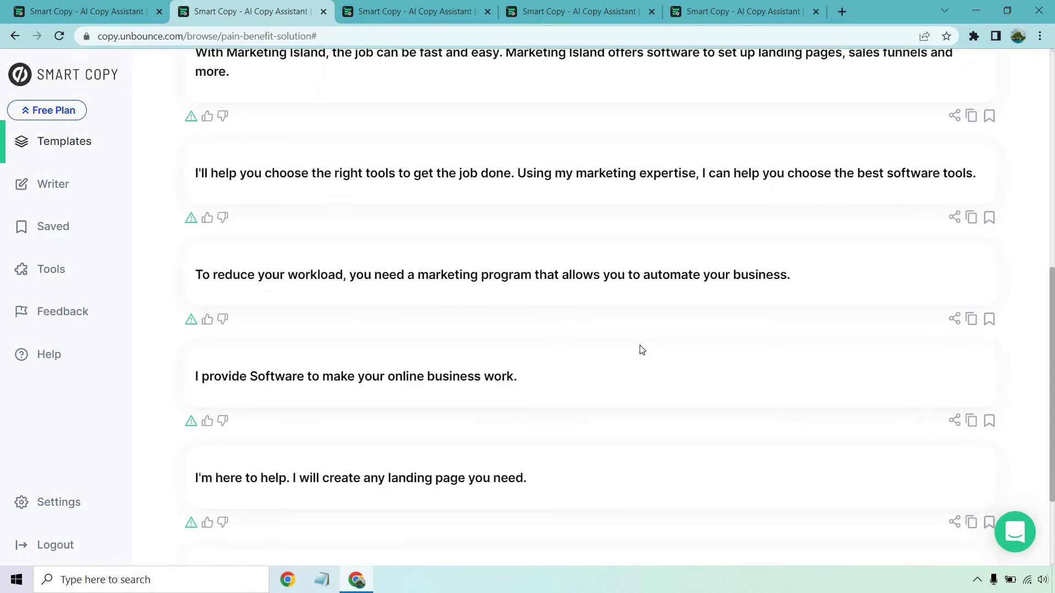
scroll(654, 332, "down", 2)
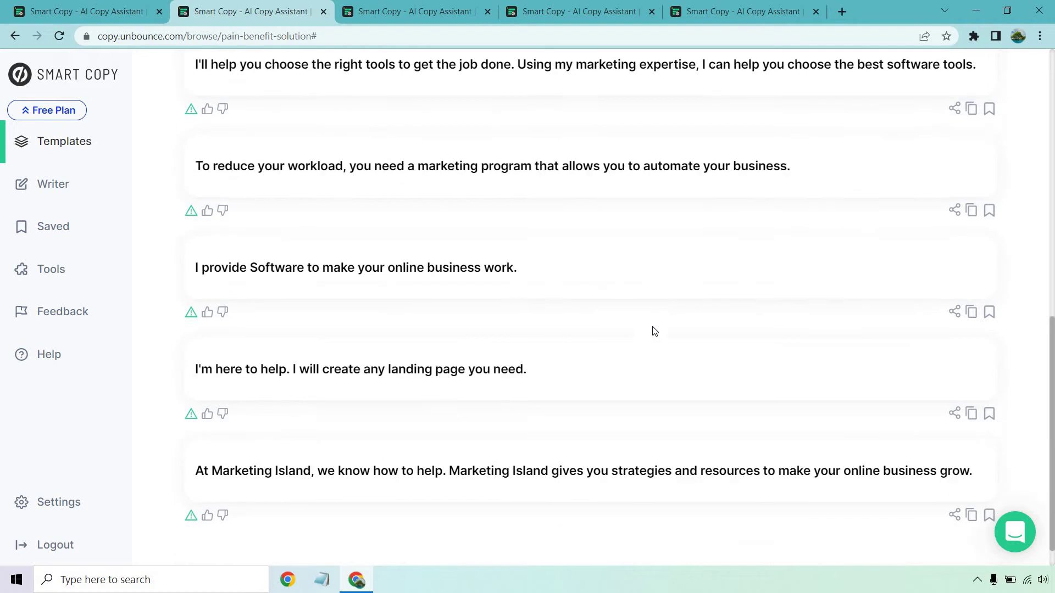
scroll(654, 355, "up", 10)
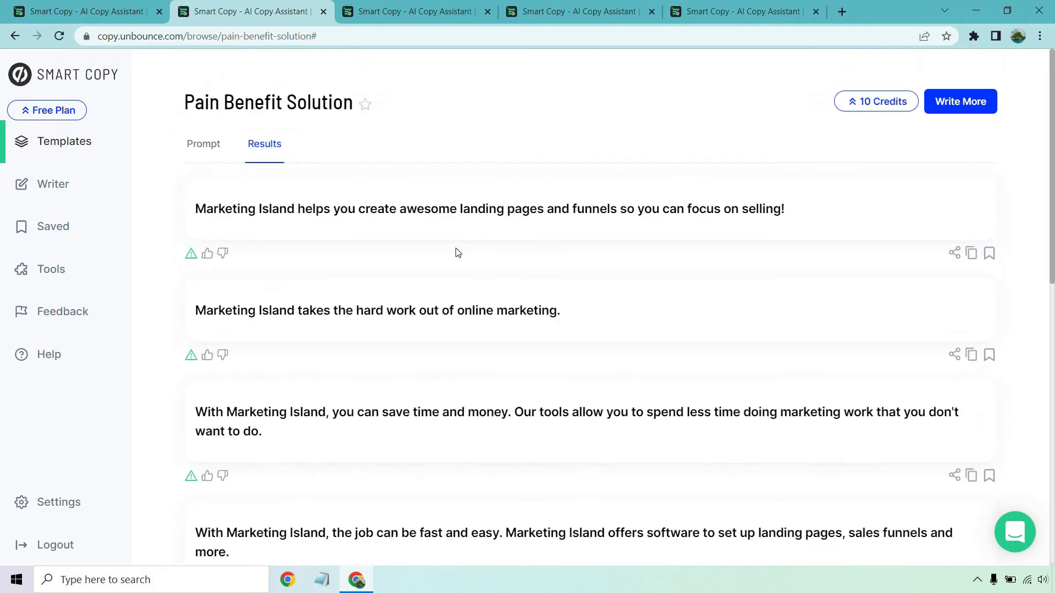
left_click(414, 5)
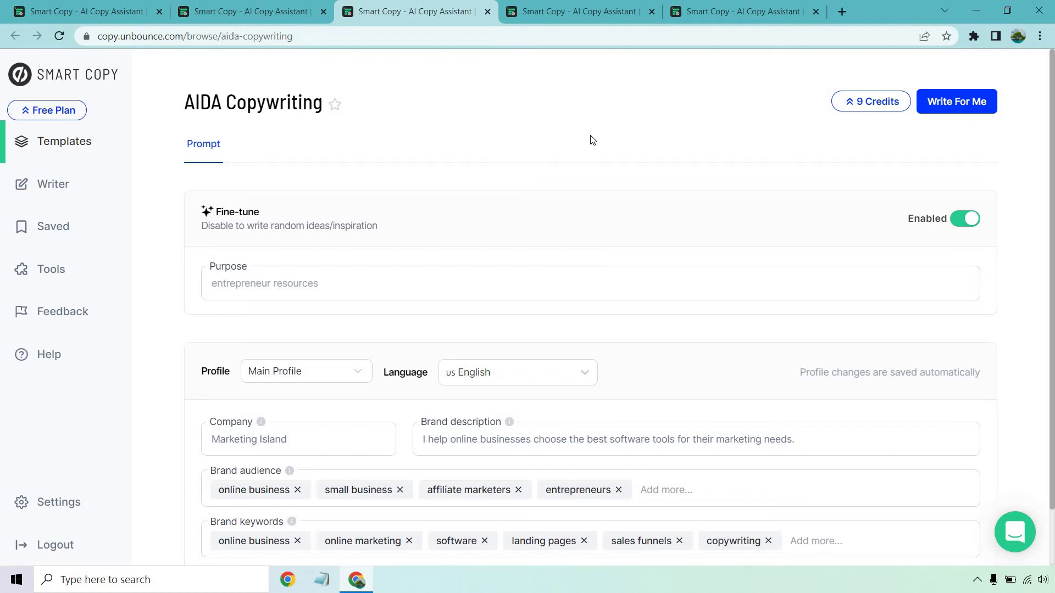
Step: Enter 'entrepreneur resources' in the AIDA Copywriting prompt's Purpose field
scroll(396, 325, "down", 2)
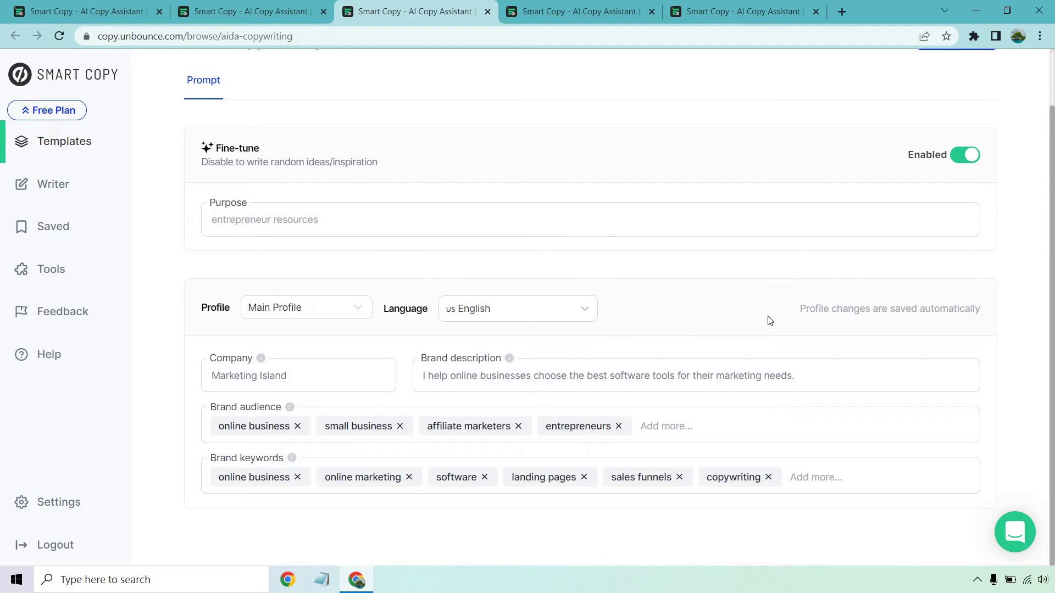
left_click_drag(798, 310, 954, 309)
left_click(767, 264)
type("entrepreneur resources")
scroll(384, 187, "up", 1)
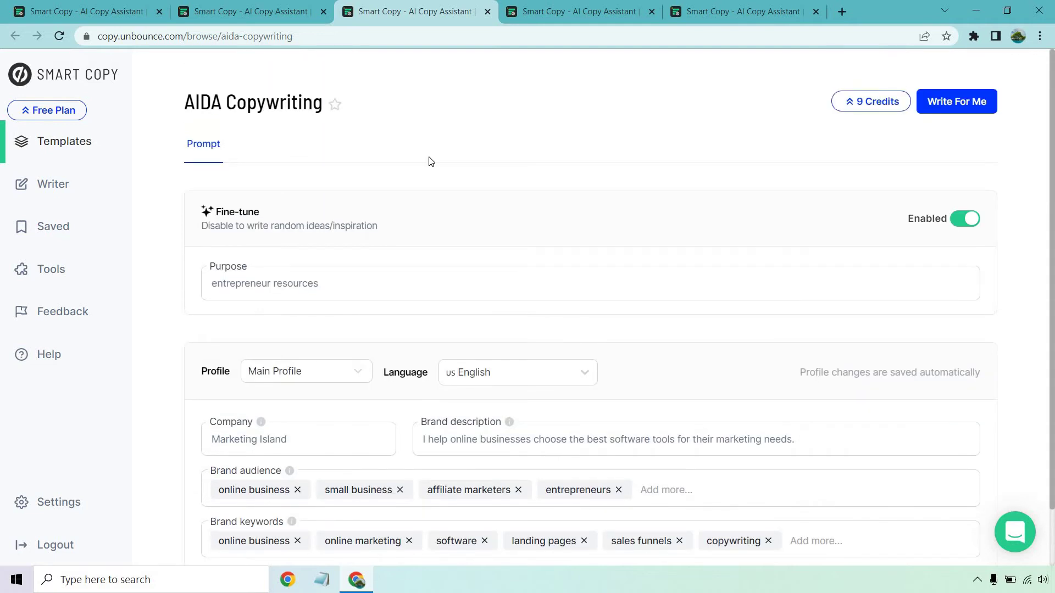
Step: Run Write For Me to produce five AIDA copy variations for entrepreneur resources
left_click(970, 108)
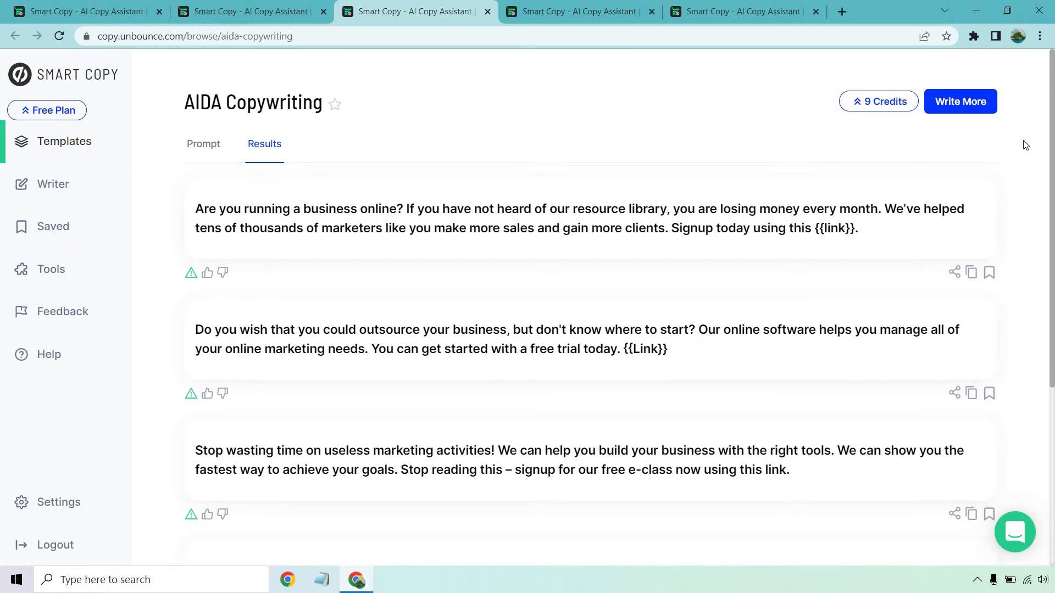
scroll(1025, 144, "down", 5)
scroll(1029, 158, "up", 5)
scroll(754, 412, "down", 5)
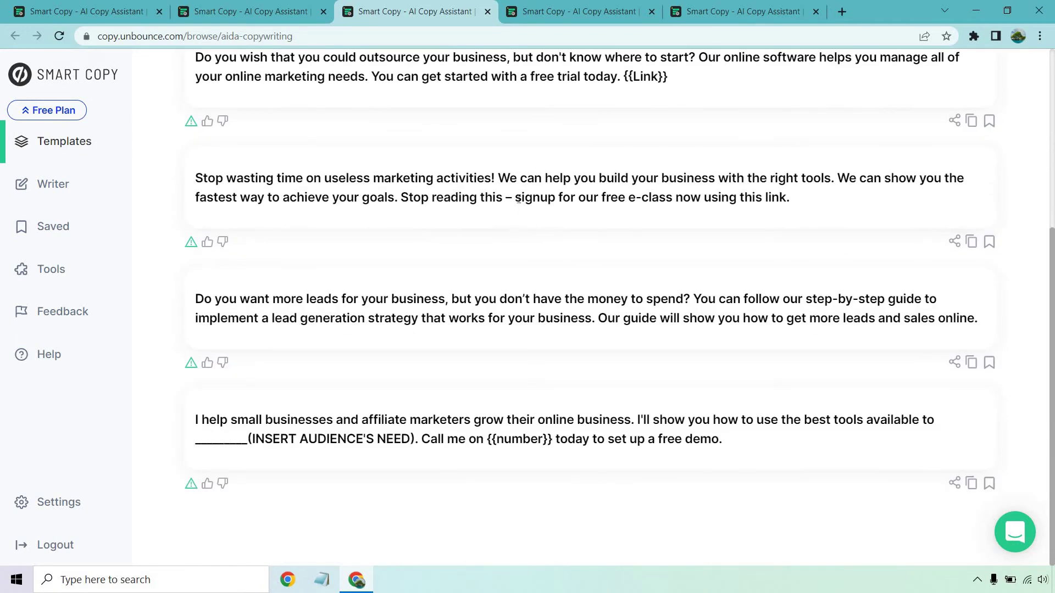
left_click_drag(516, 198, 723, 214)
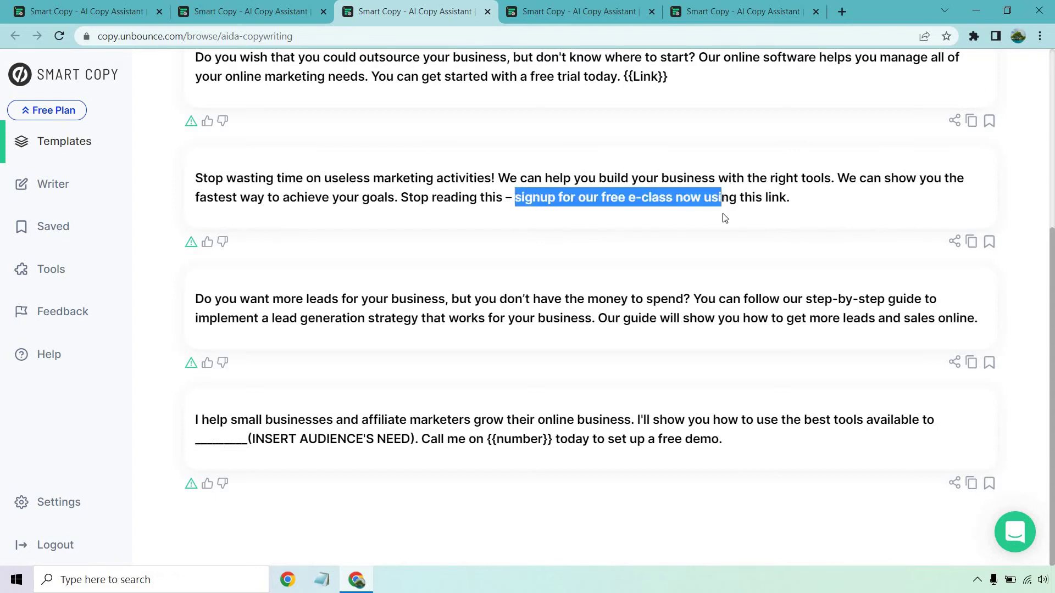
left_click(710, 268)
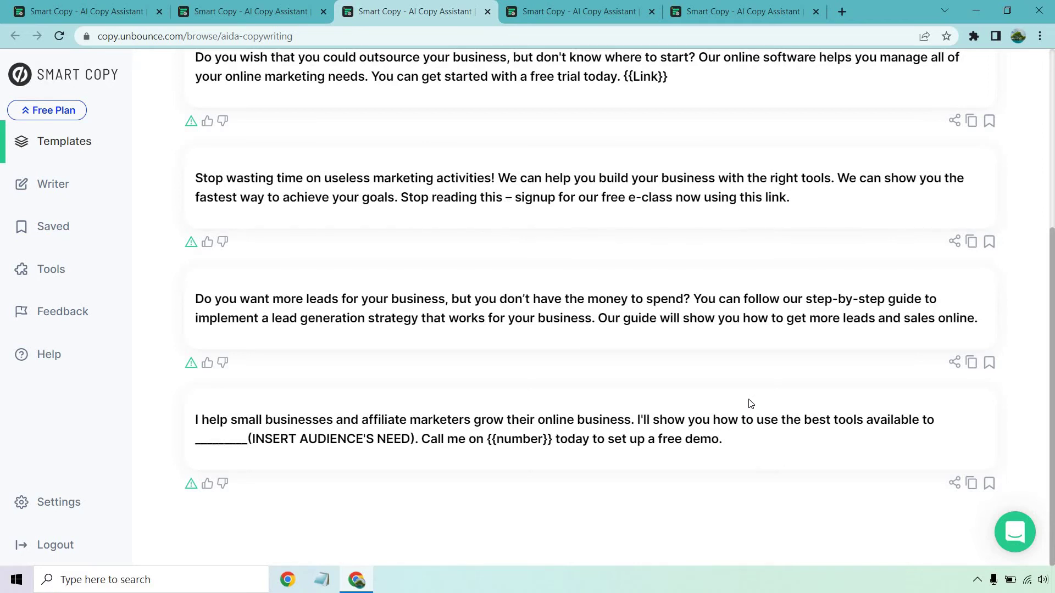
scroll(751, 405, "up", 5)
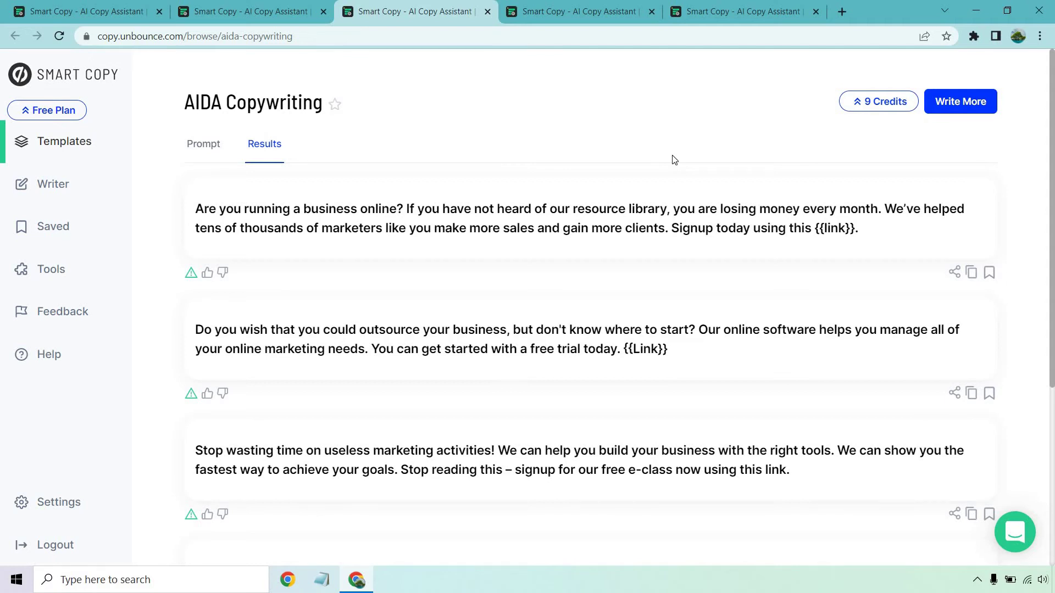
Step: Switch to the Catchy Hook template and toggle Fine-tune off and back on
left_click(557, 10)
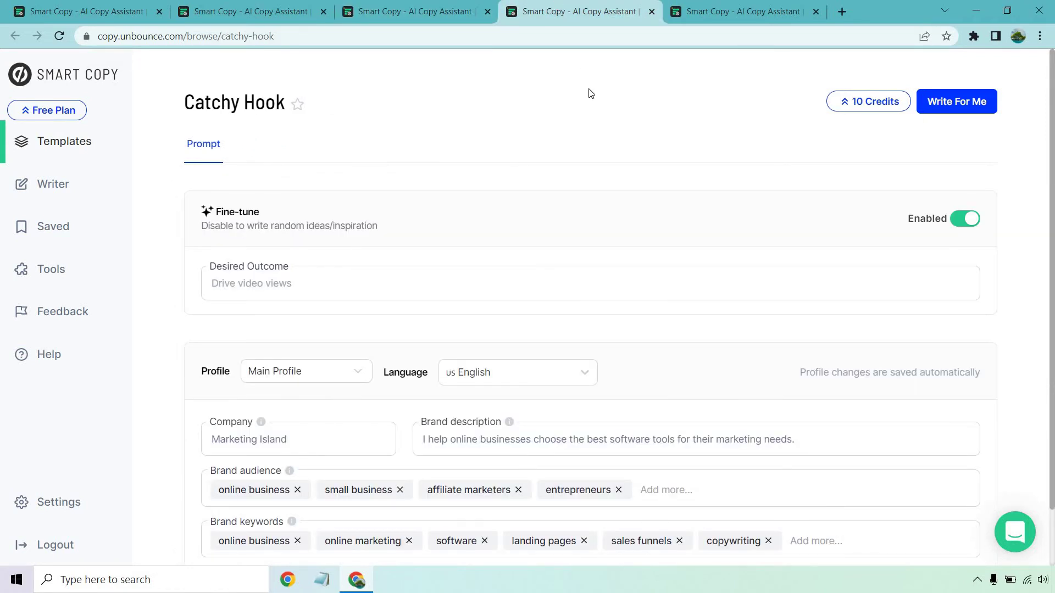
scroll(591, 108, "down", 2)
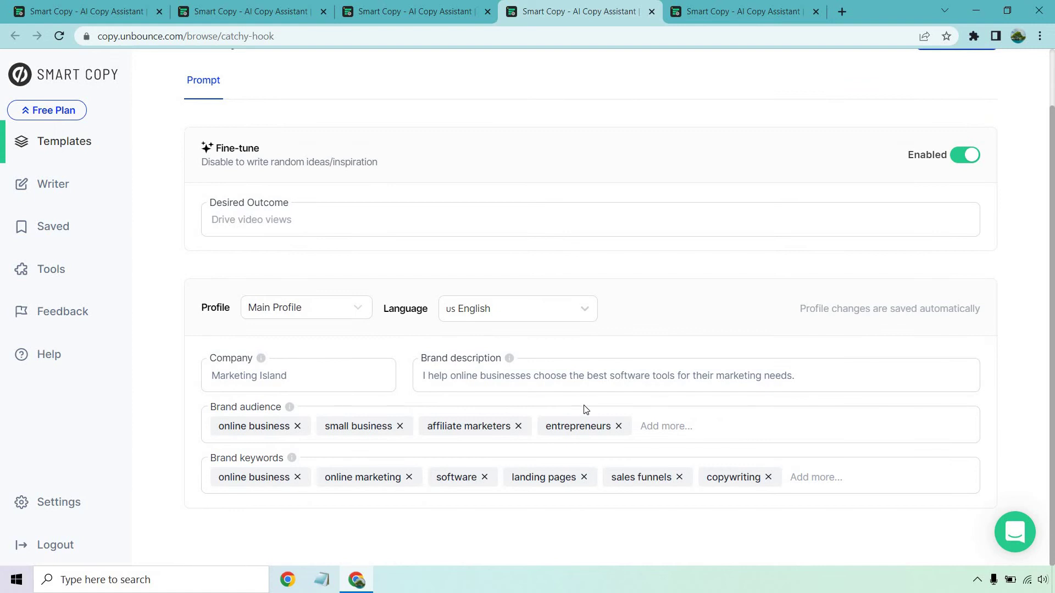
scroll(586, 410, "up", 2)
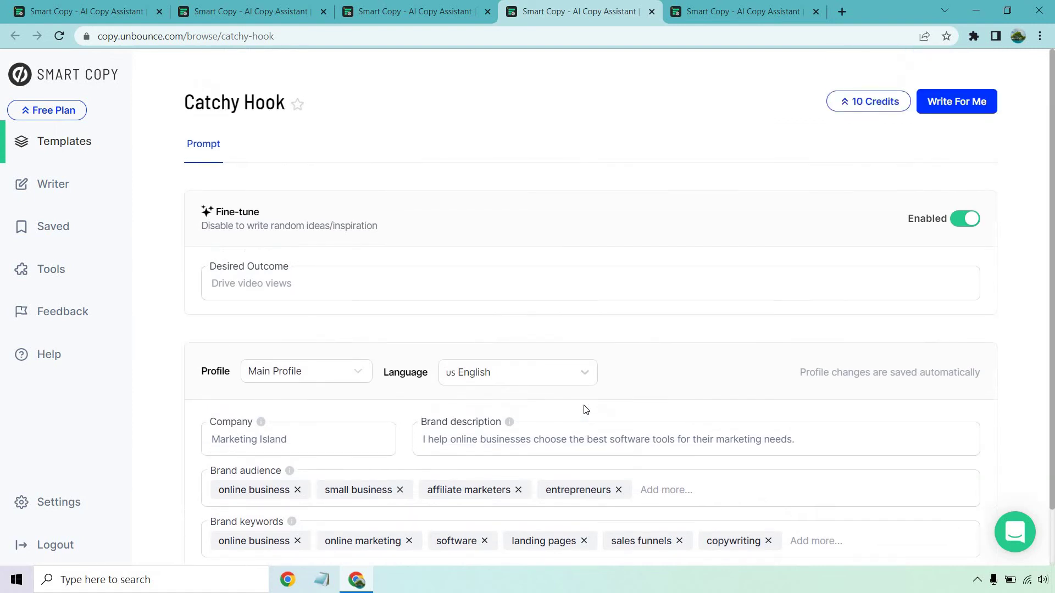
left_click(958, 221)
left_click(959, 221)
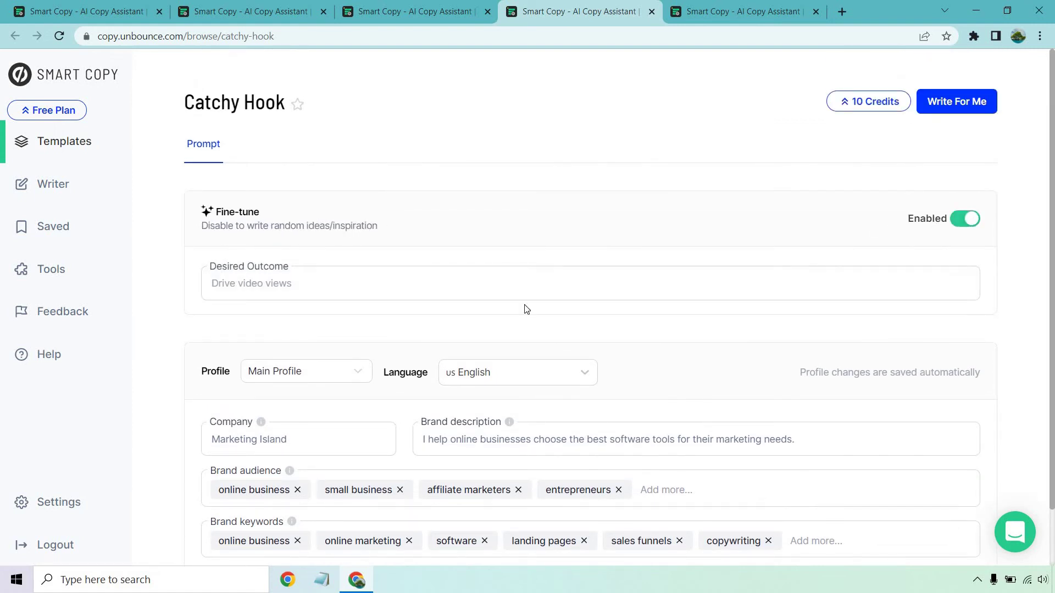
Step: Enter 'Make more sales' as the desired outcome and generate the hooks
left_click(468, 282)
type("Make more sales")
left_click(961, 102)
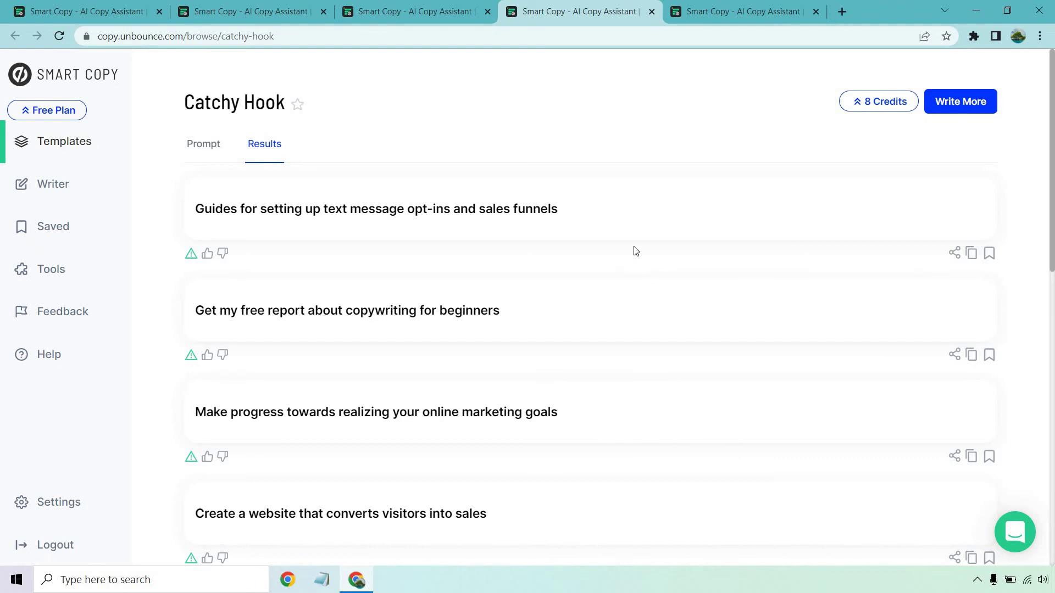
scroll(636, 251, "down", 1)
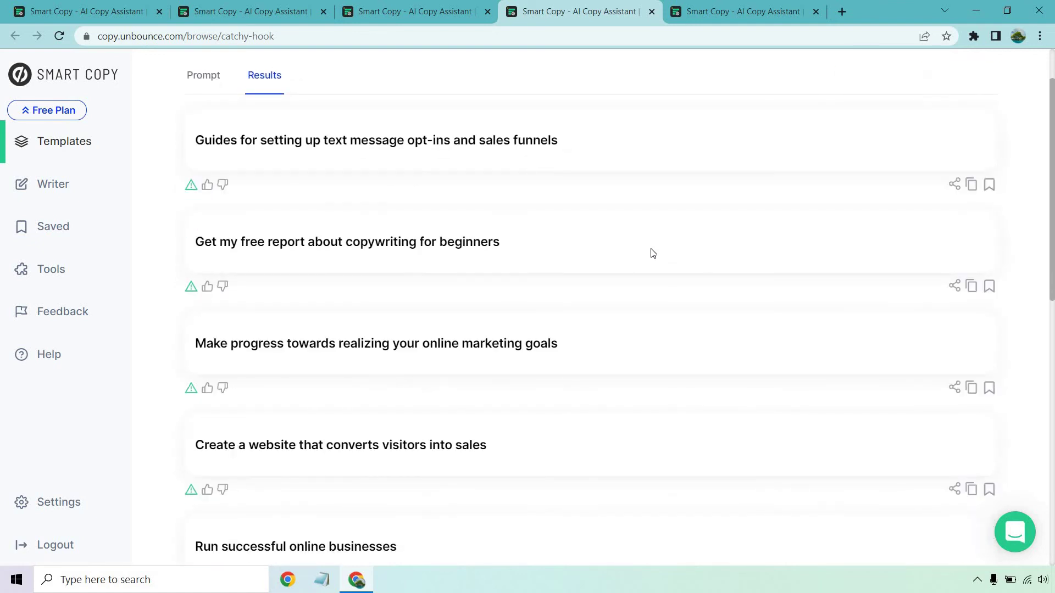
scroll(646, 283, "down", 1)
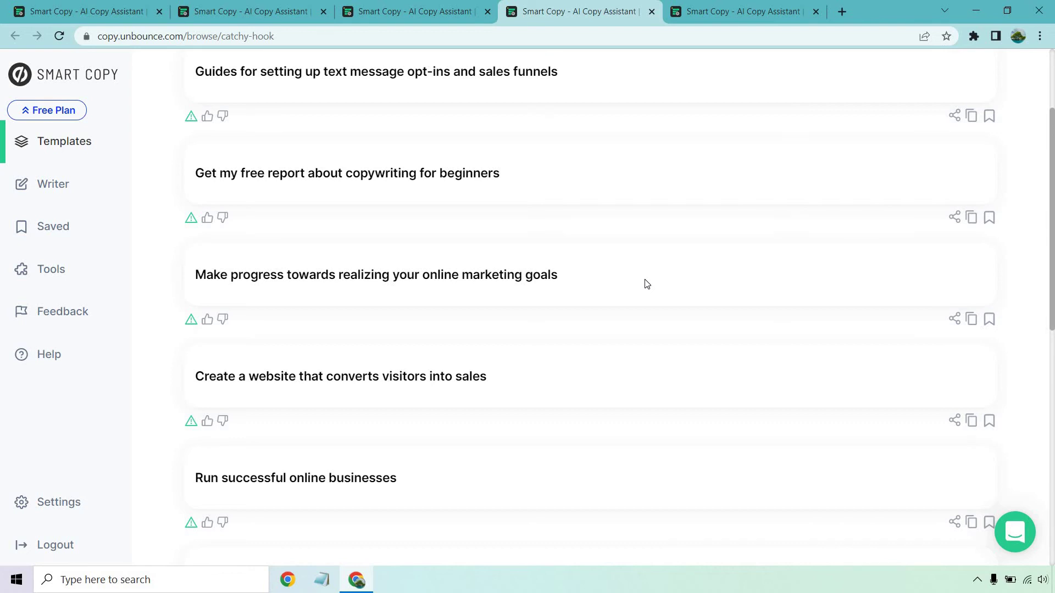
scroll(647, 284, "down", 1)
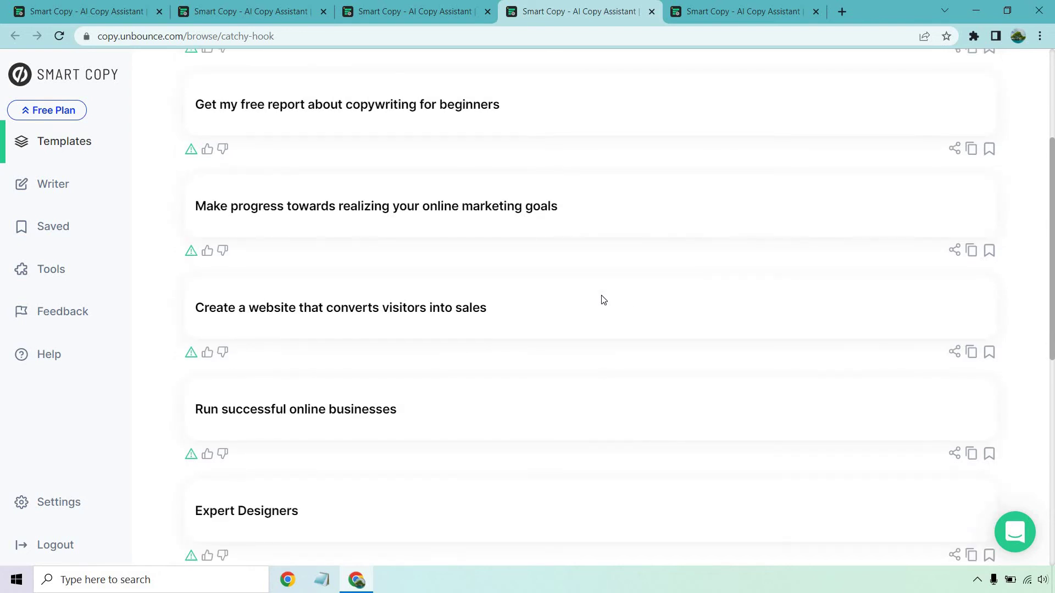
scroll(608, 287, "down", 4)
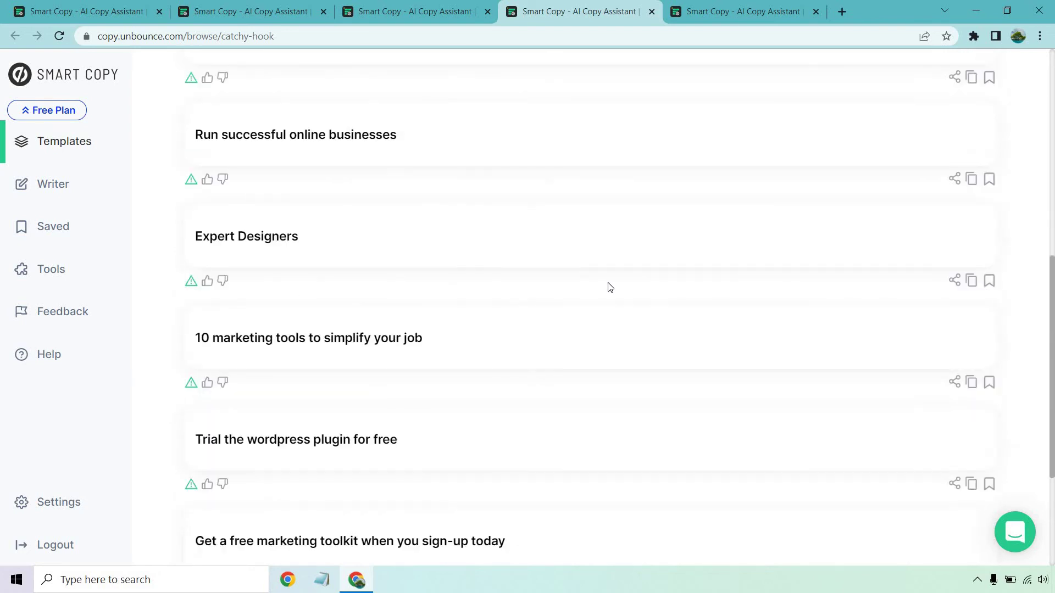
scroll(609, 286, "down", 1)
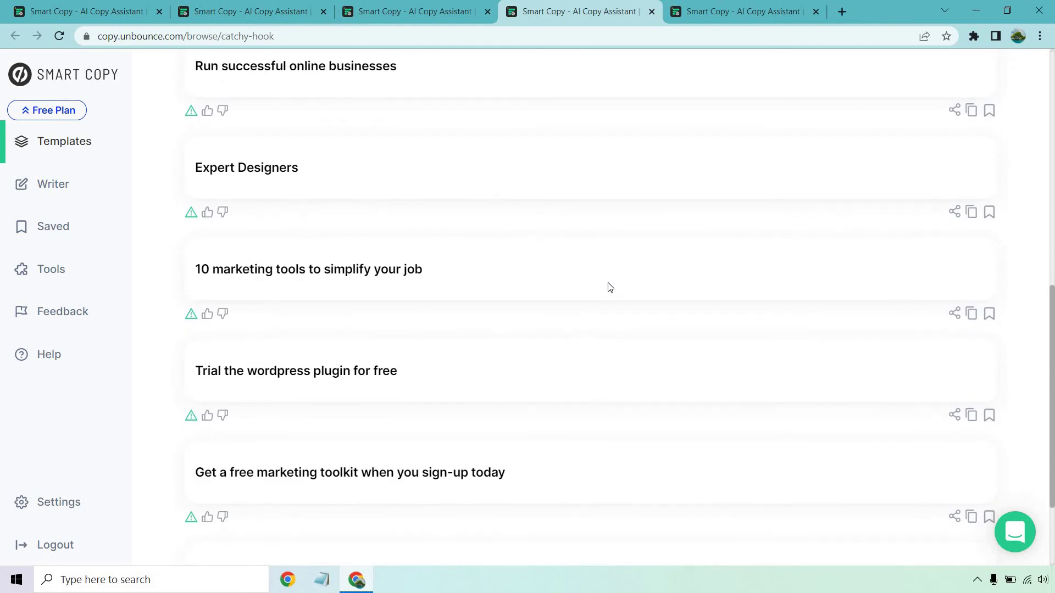
scroll(608, 287, "down", 1)
scroll(609, 287, "down", 1)
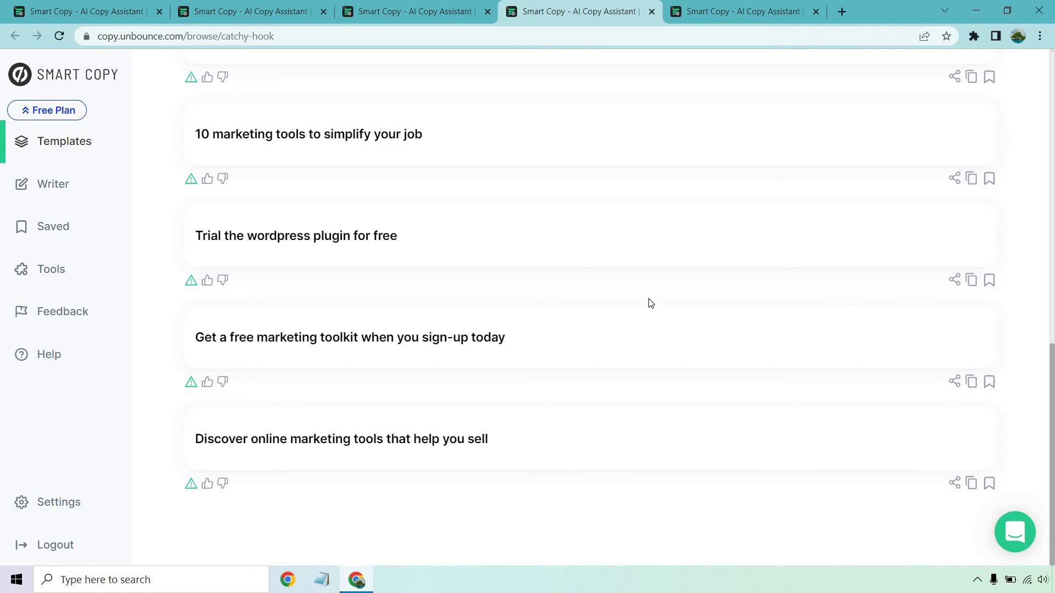
scroll(649, 302, "up", 10)
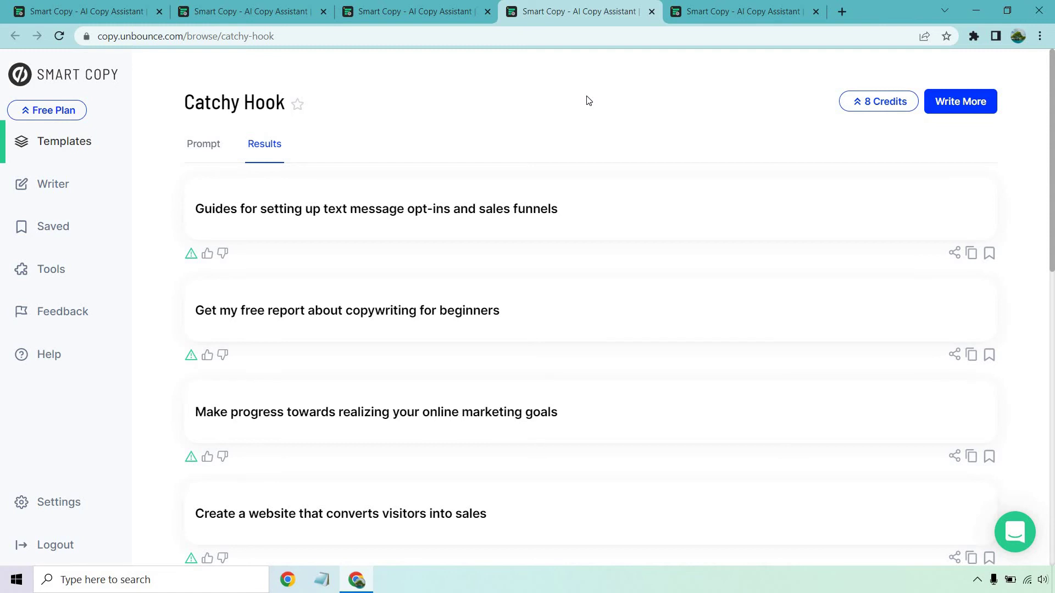
scroll(684, 275, "down", 9)
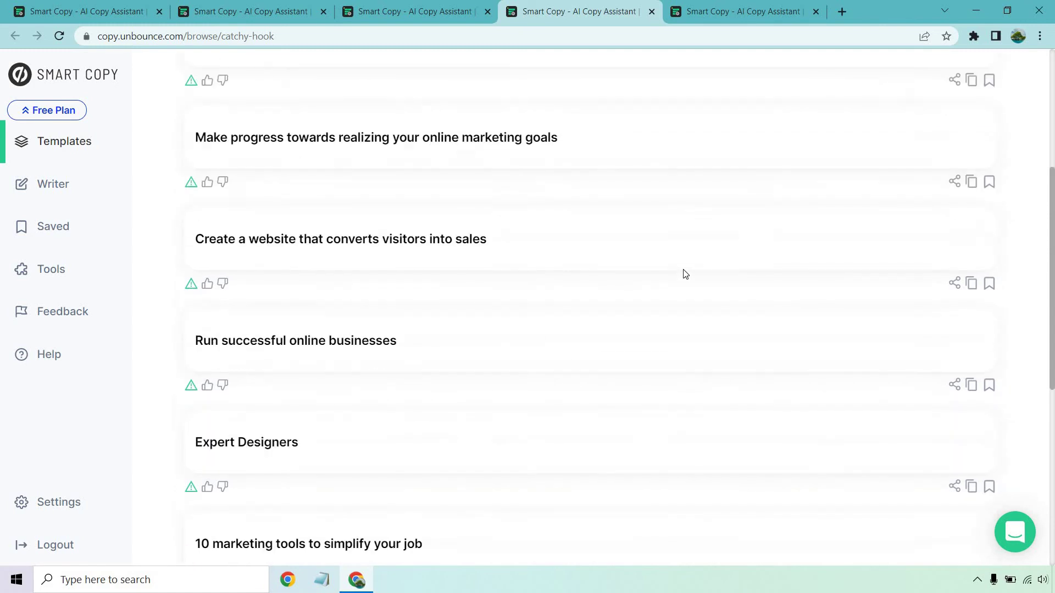
scroll(675, 274, "down", 2)
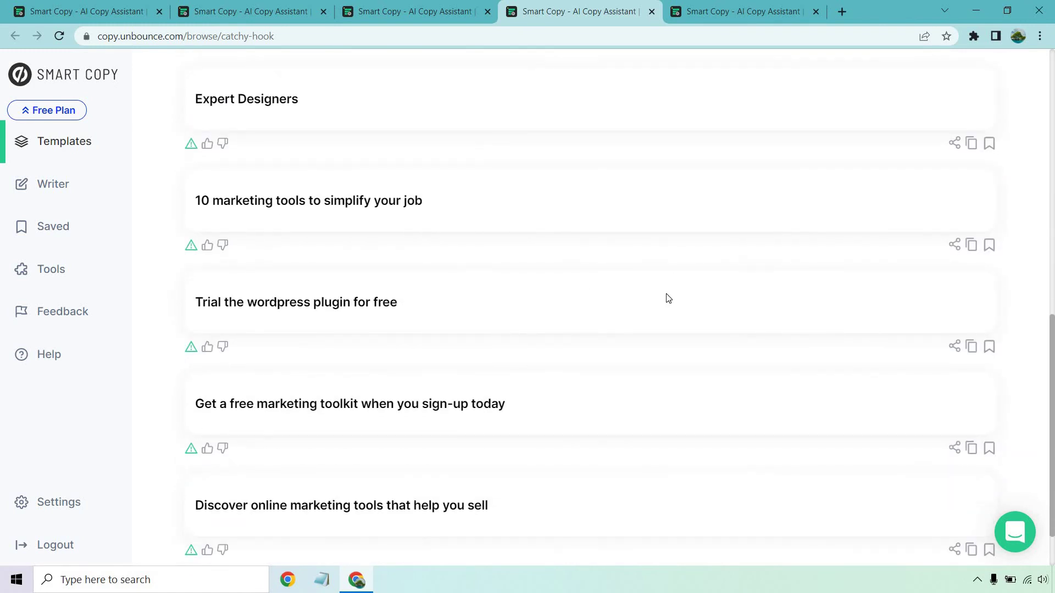
scroll(733, 344, "up", 11)
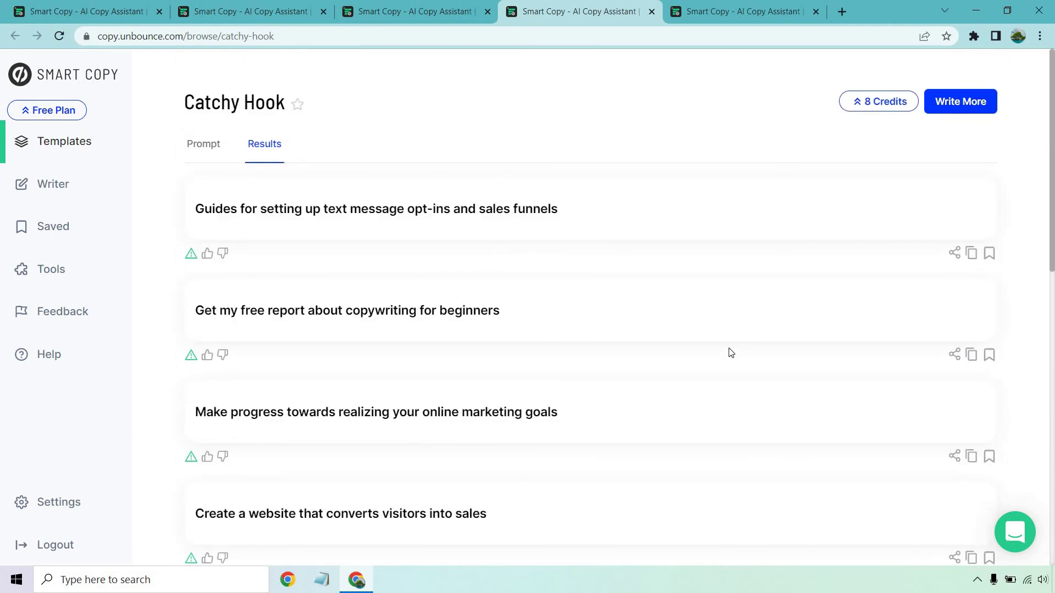
Step: Switch to the Facebook Ads template, disable Fine-tune, and generate a Marketing Island ad
left_click(752, 5)
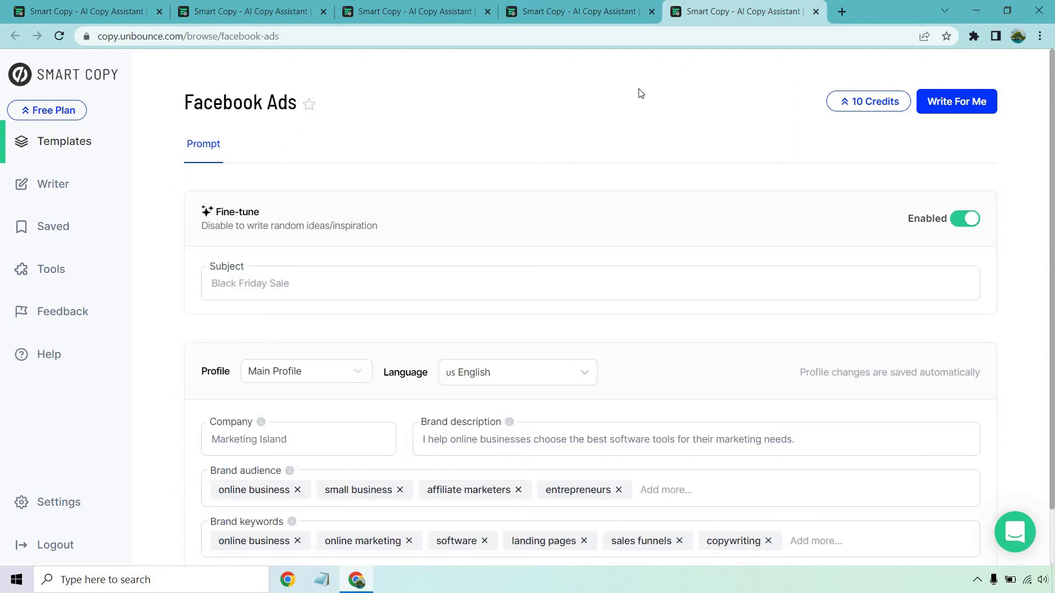
left_click(970, 223)
scroll(604, 168, "down", 2)
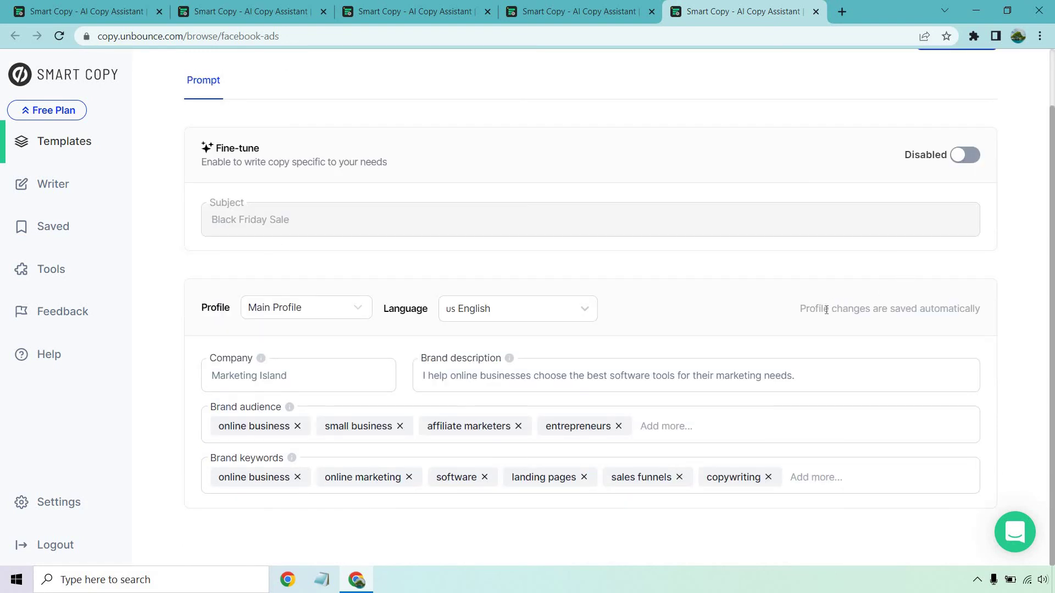
scroll(818, 299, "up", 2)
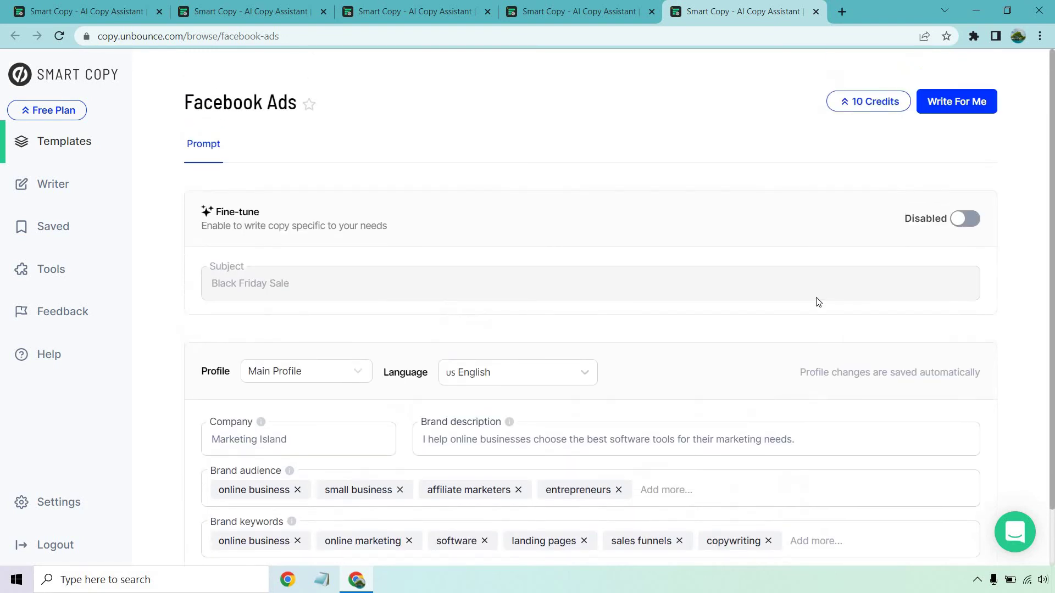
left_click(975, 107)
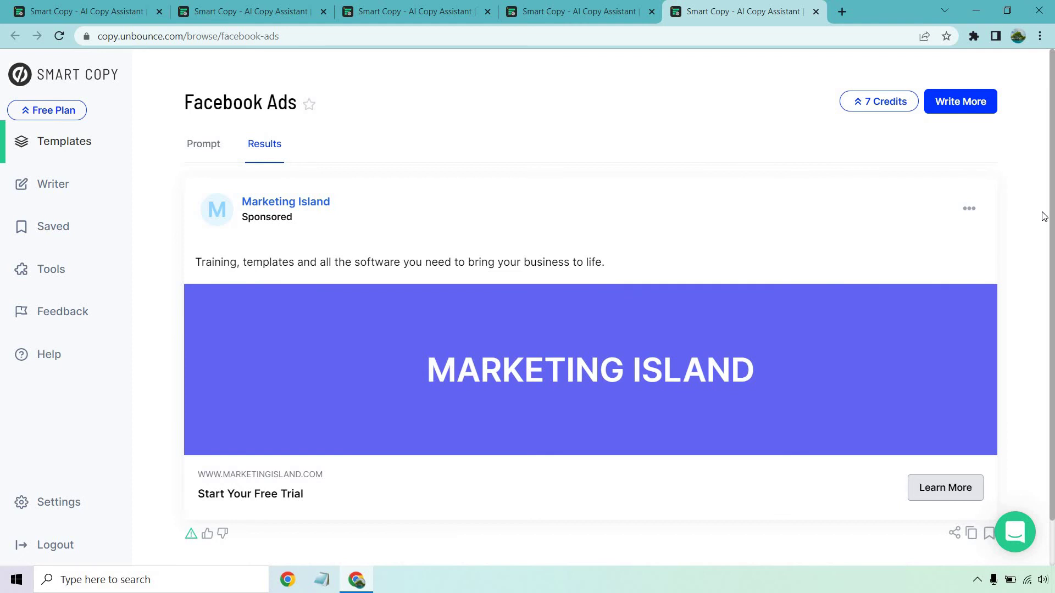
Step: Select the first ad's body text, then clear the selection
left_click_drag(605, 262, 193, 263)
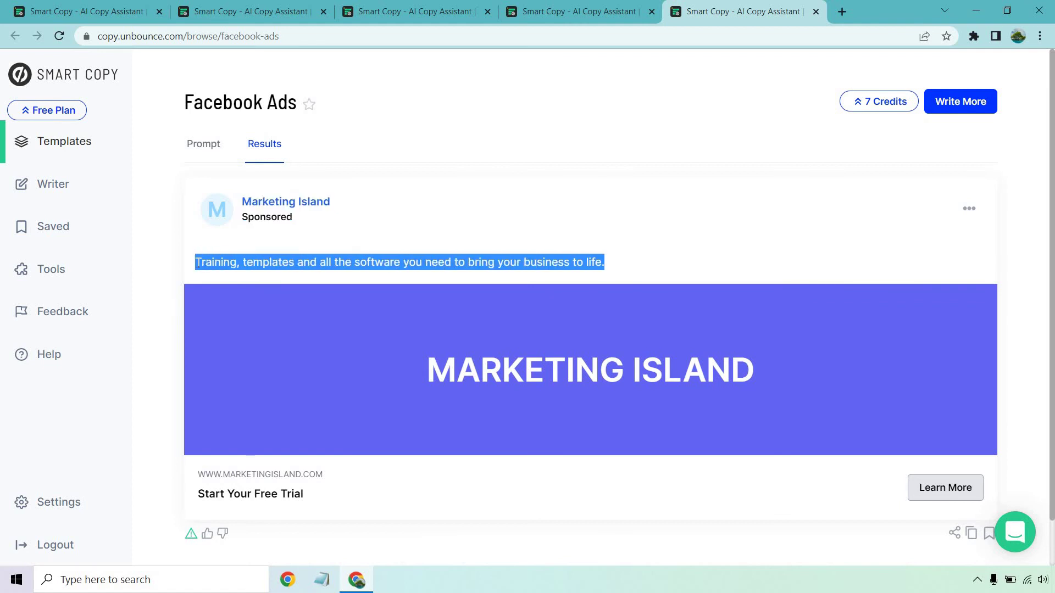
left_click(710, 253)
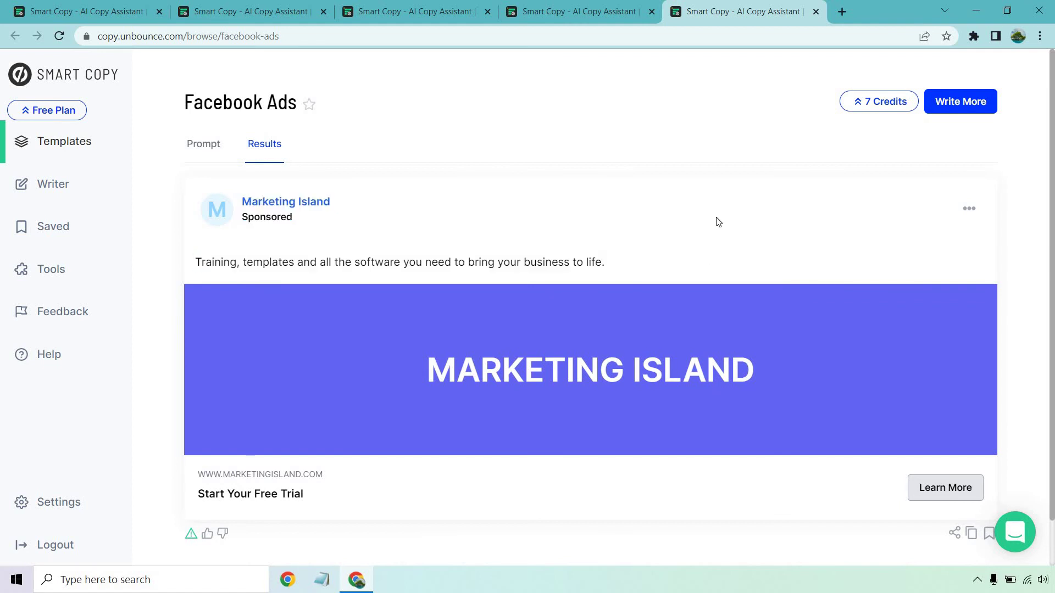
scroll(719, 218, "down", 1)
scroll(719, 218, "up", 1)
Step: Generate a second Facebook ad about side hustles and compare both results
left_click(974, 115)
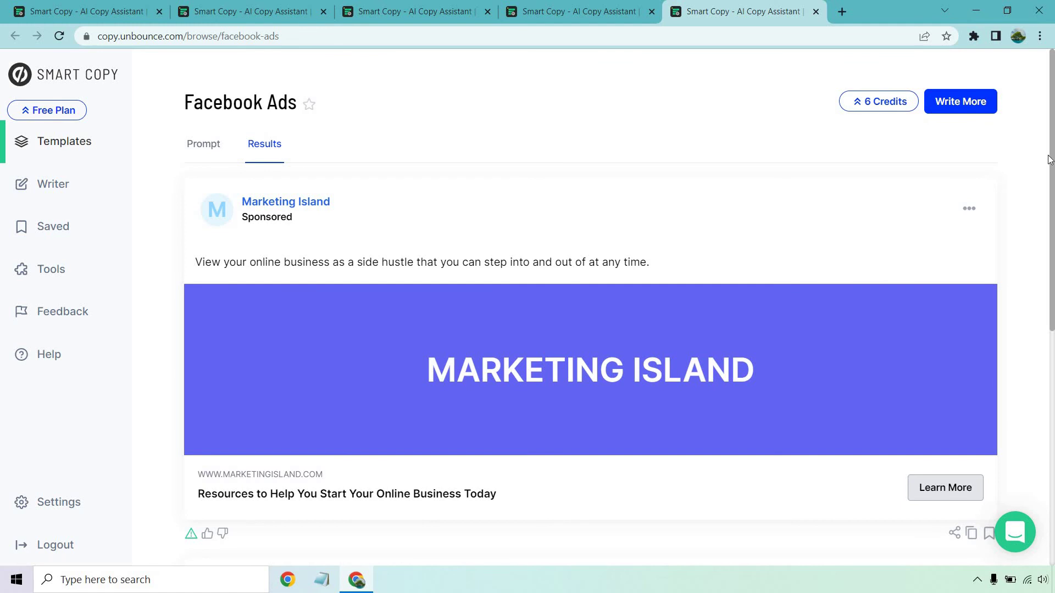
scroll(1049, 160, "down", 7)
scroll(1049, 159, "up", 7)
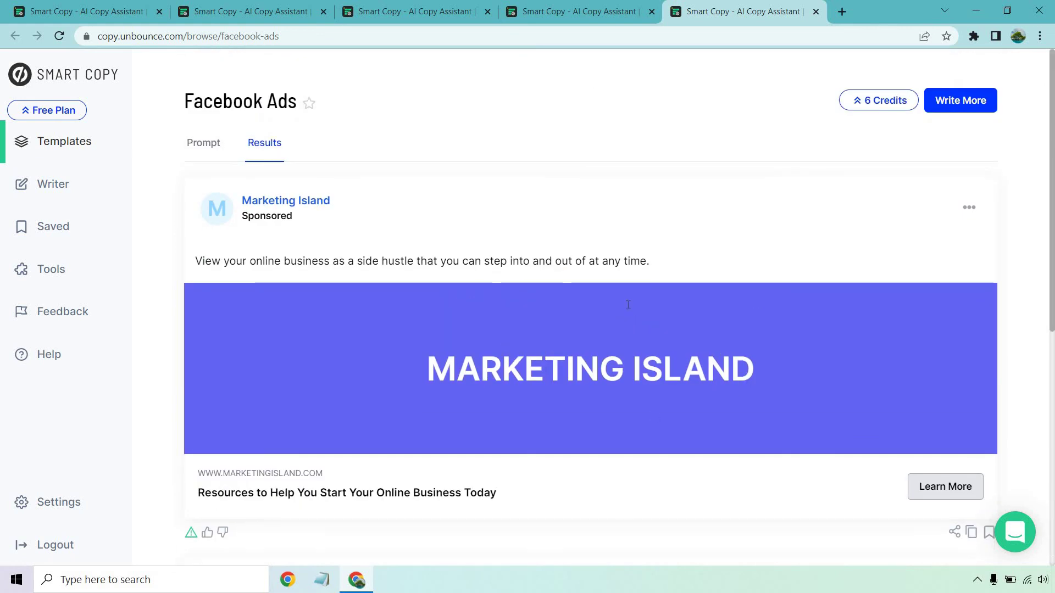
scroll(626, 306, "down", 7)
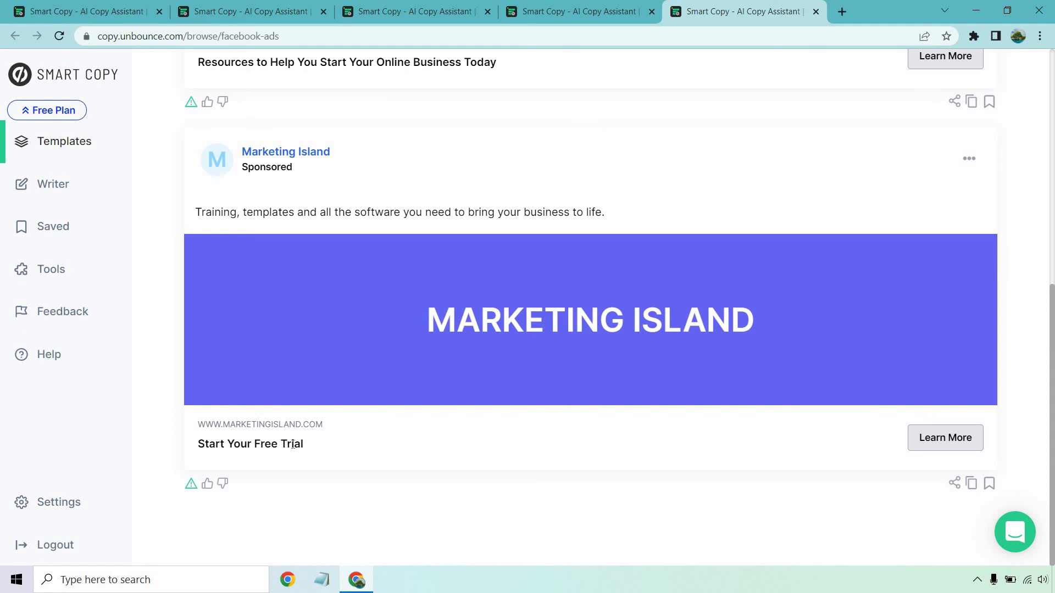
scroll(326, 432, "up", 5)
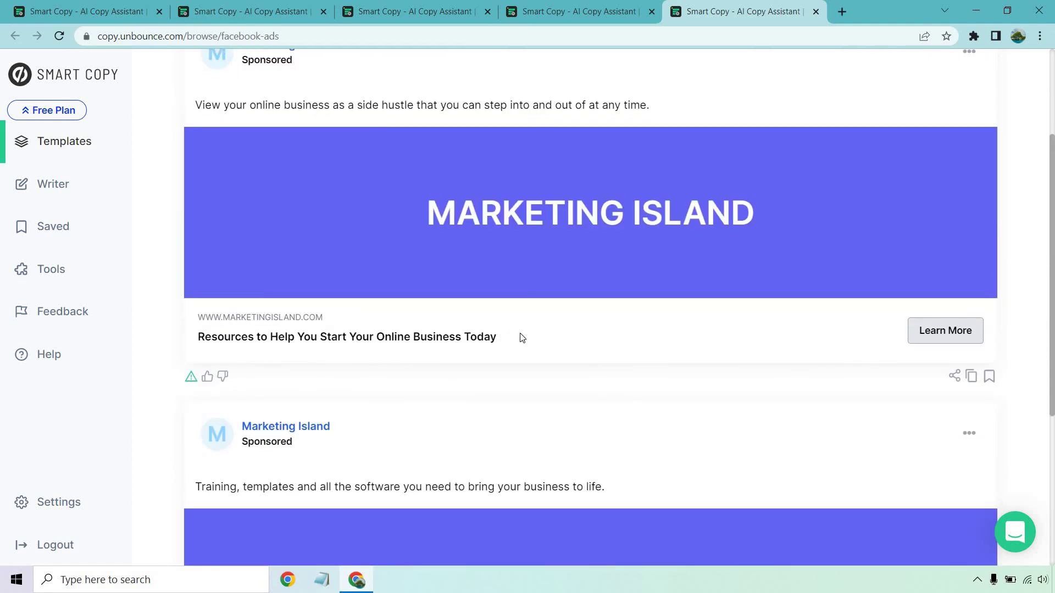
scroll(541, 356, "up", 3)
key("ctrl+Tab")
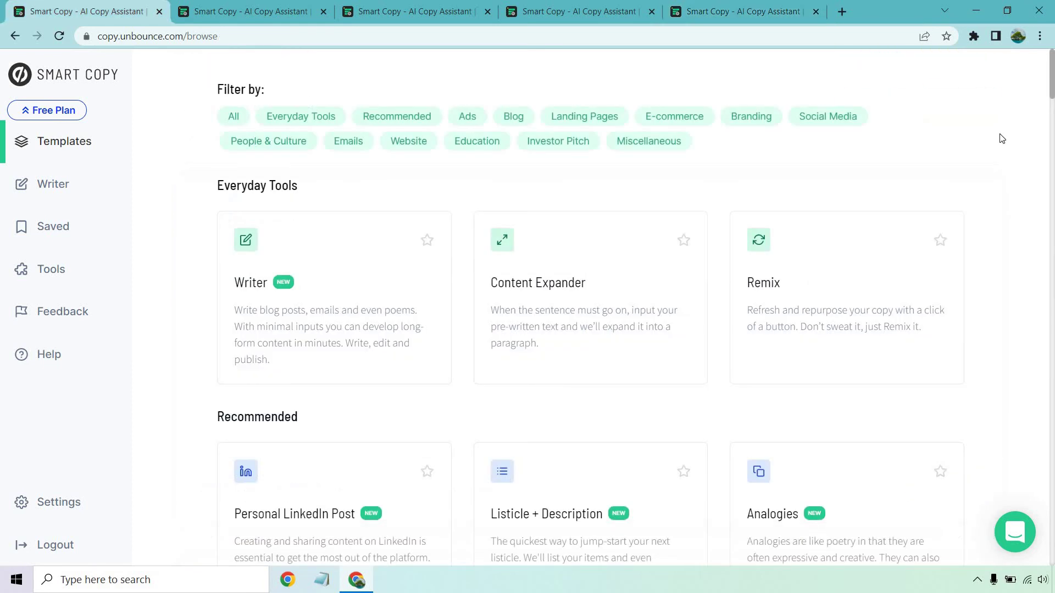